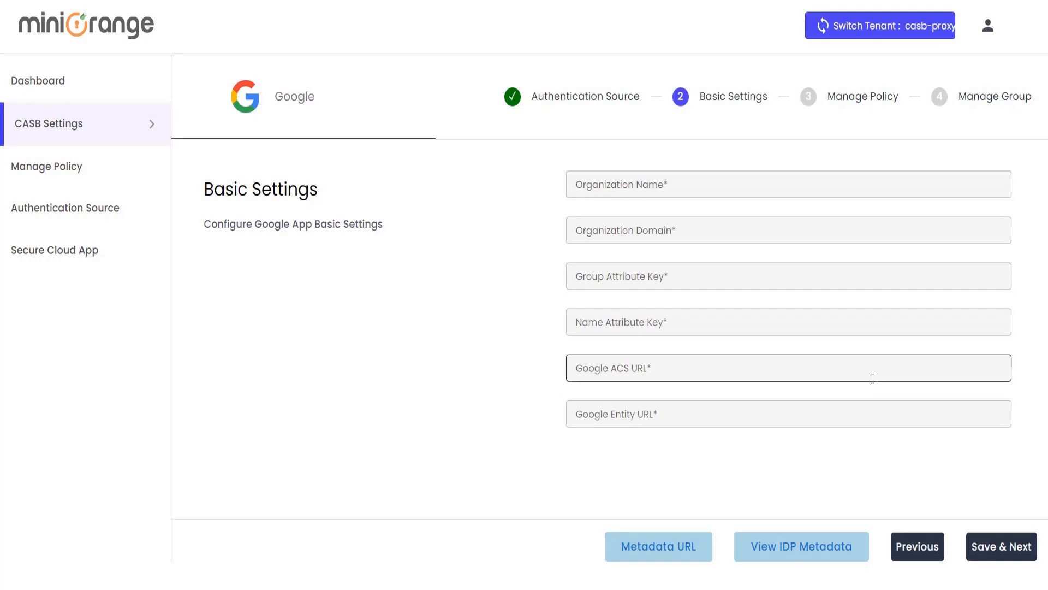
Step: Set the organization name to clementine-security, the domain to clementinesecurity.com, the group attribute key to groups and the name attribute key to fname
click(699, 184)
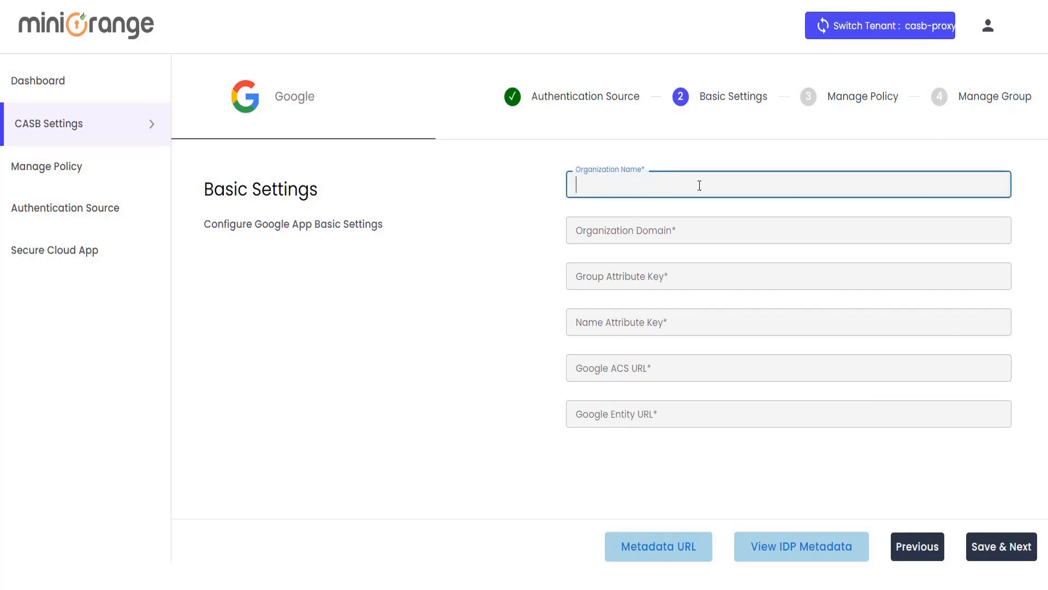
text(clementine-security)
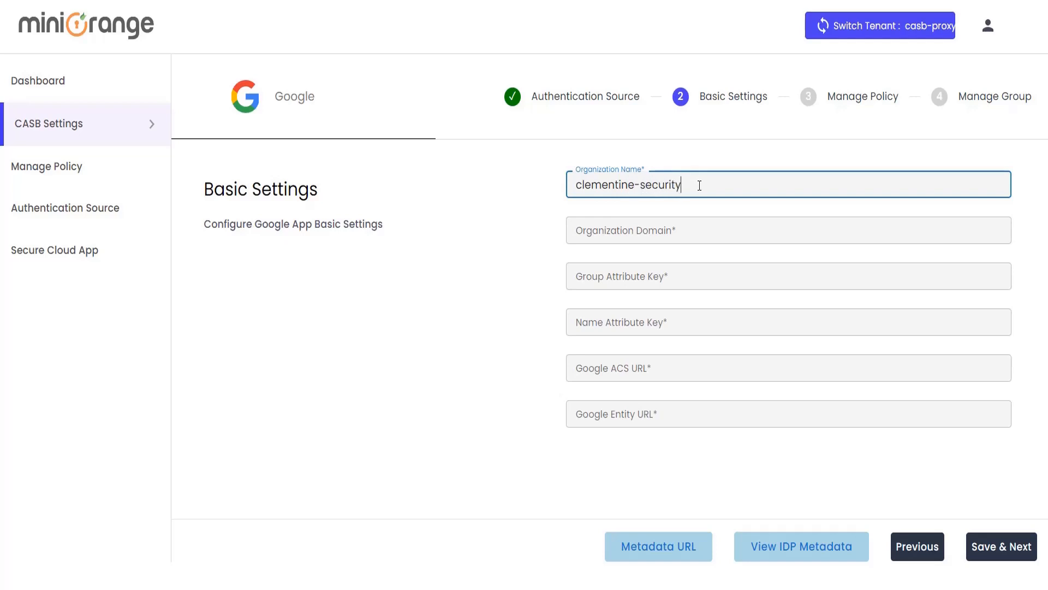
click(668, 236)
text(clement)
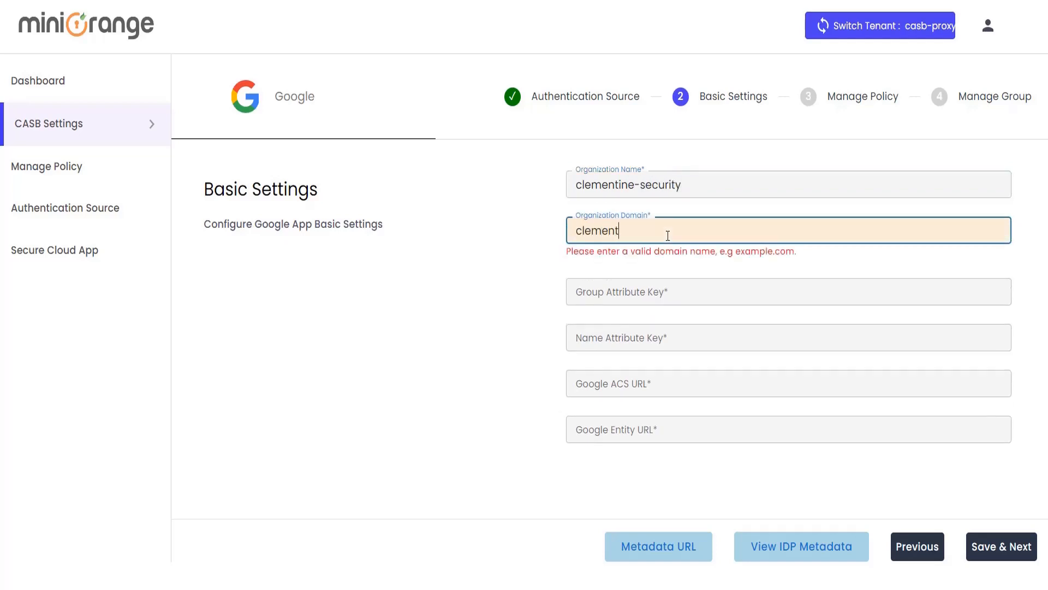
text(inesecurity.com)
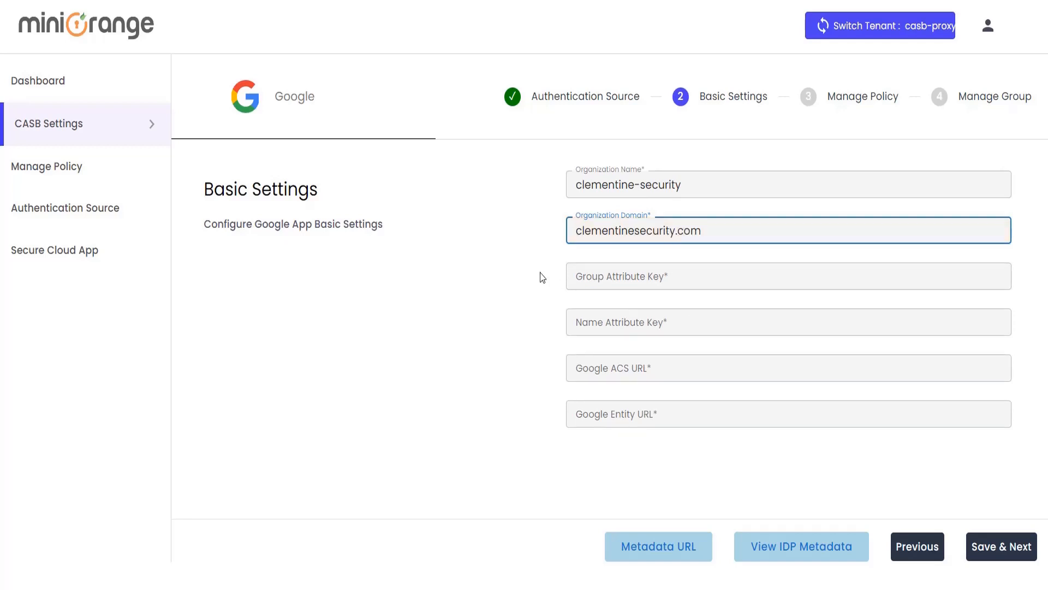
click(592, 275)
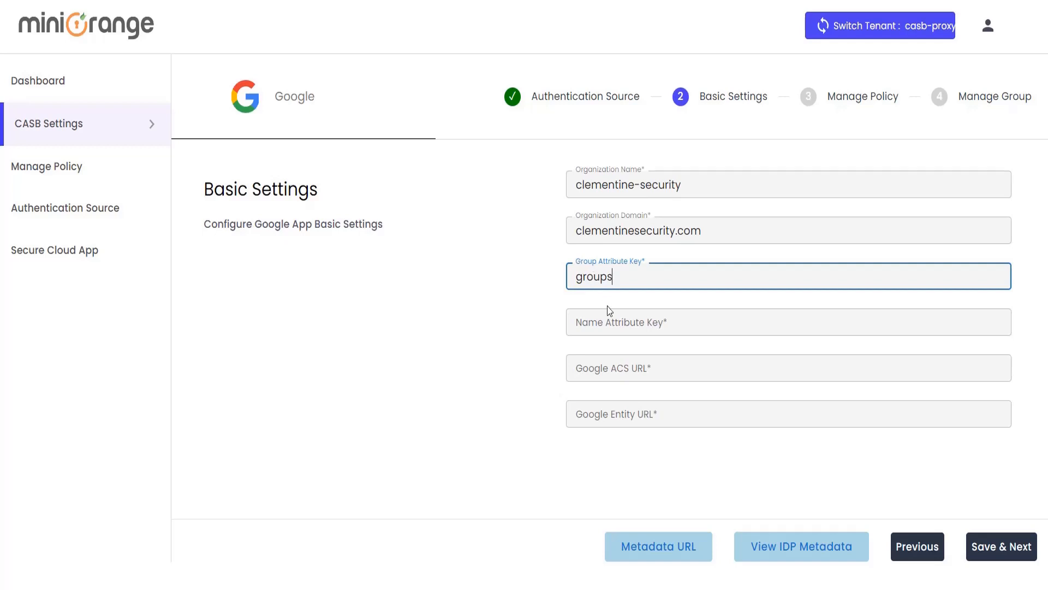
click(615, 322)
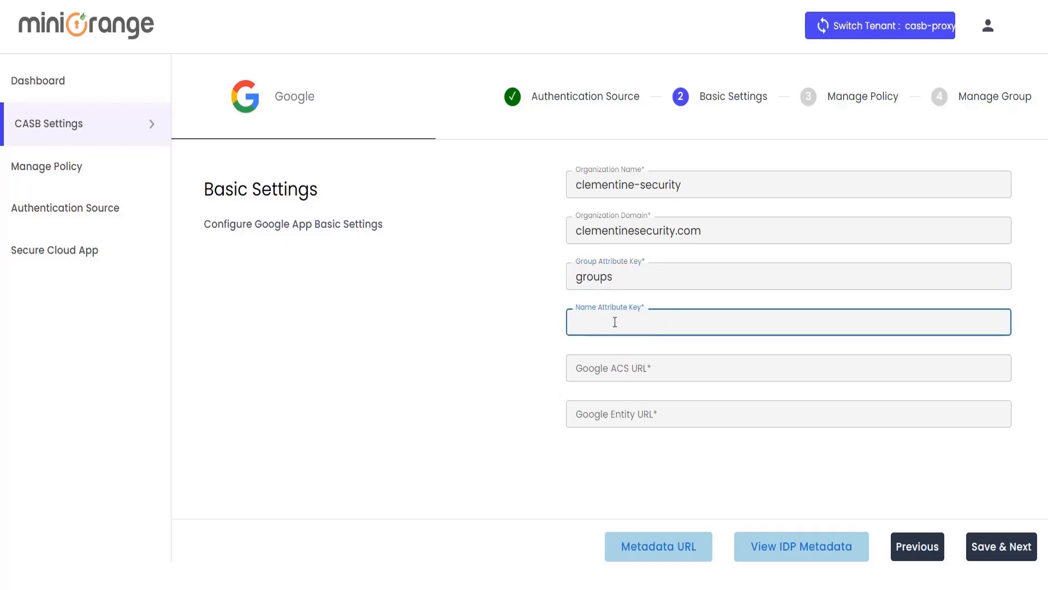
text(fname)
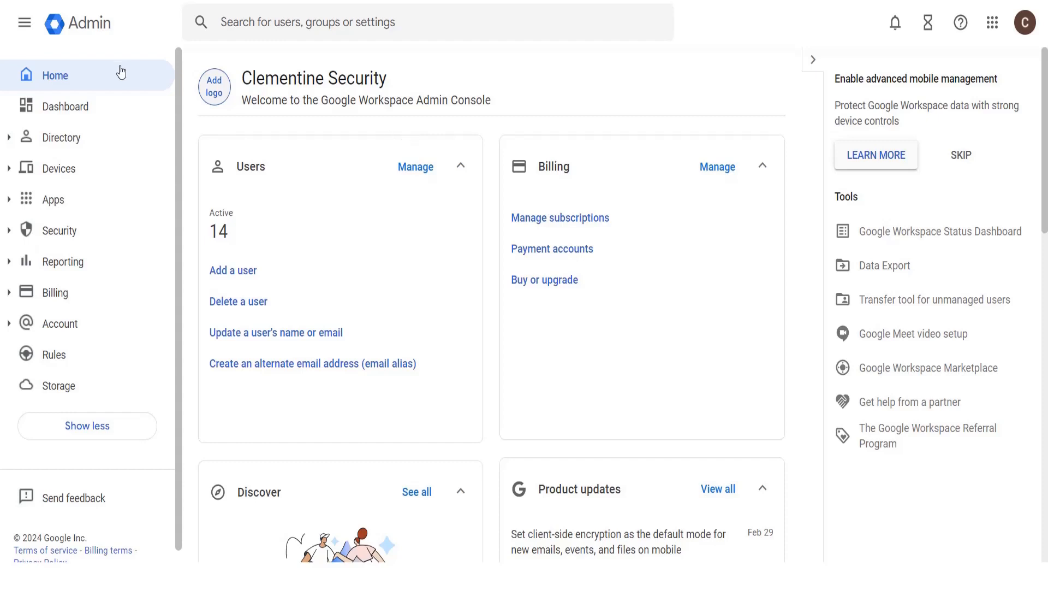
Step: Switch to the Google Admin console and start a new SAML profile under the third-party IdP single sign-on settings
click(66, 239)
click(39, 322)
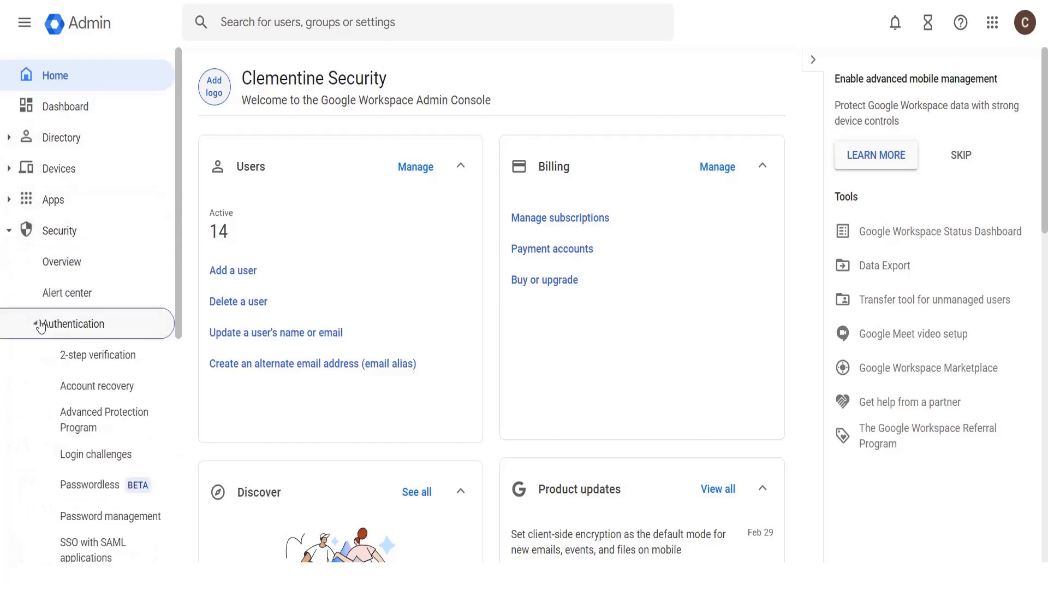
scroll(106, 417, down, 3)
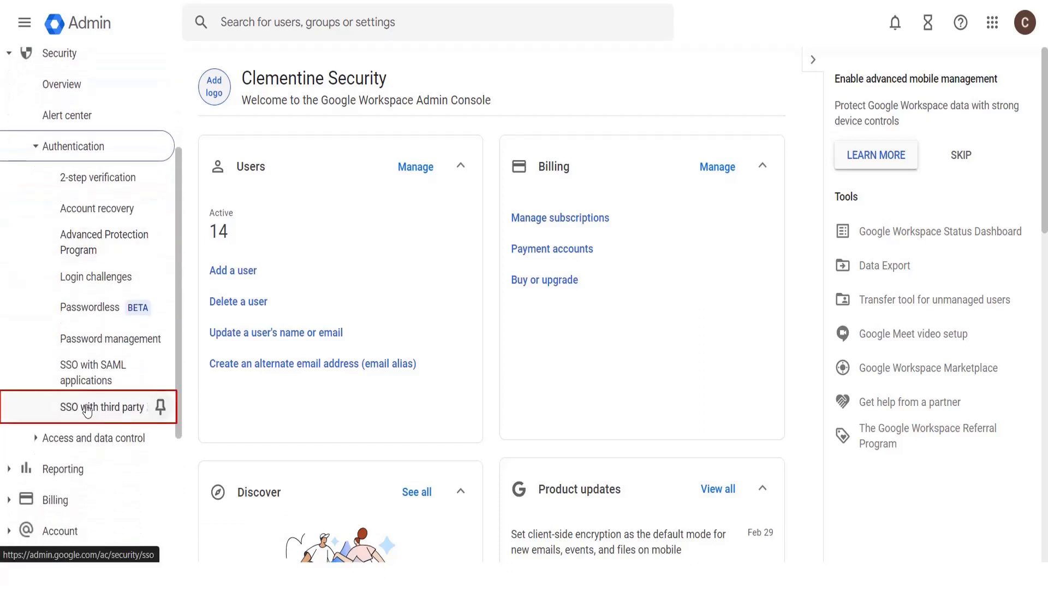
click(87, 409)
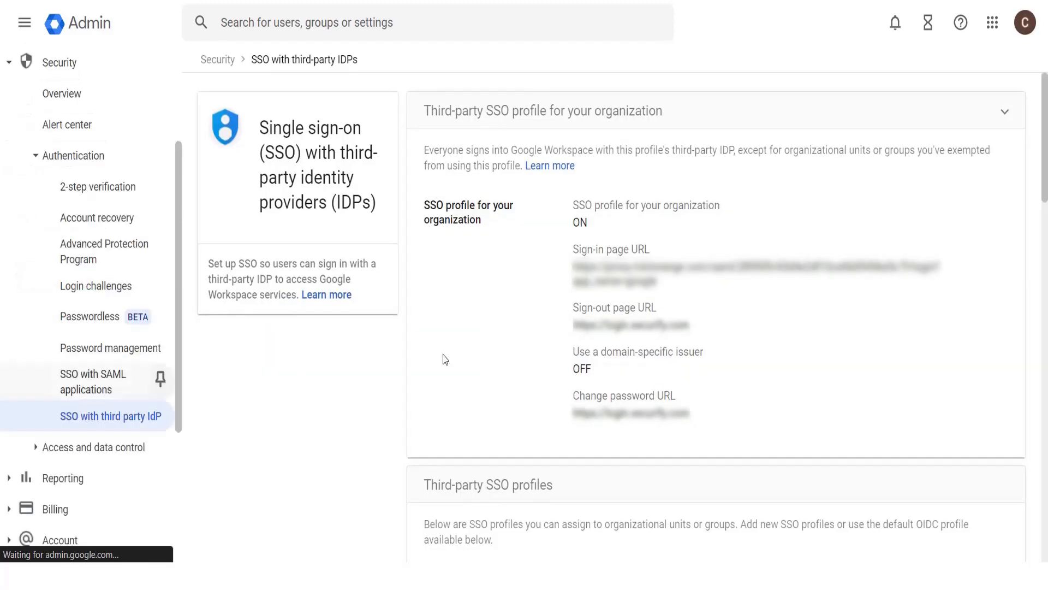
scroll(541, 381, down, 5)
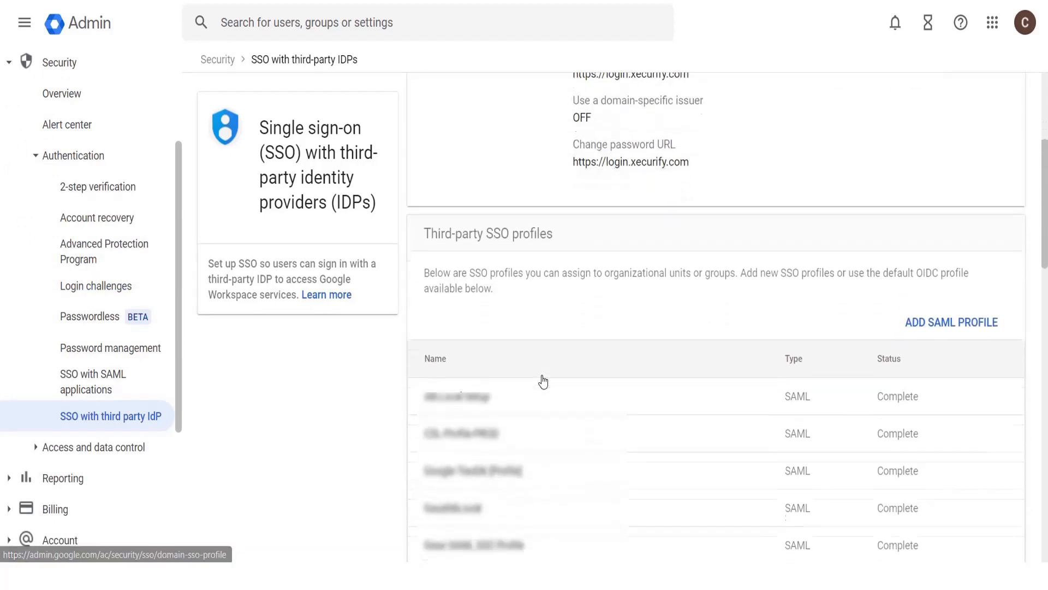
scroll(543, 377, down, 2)
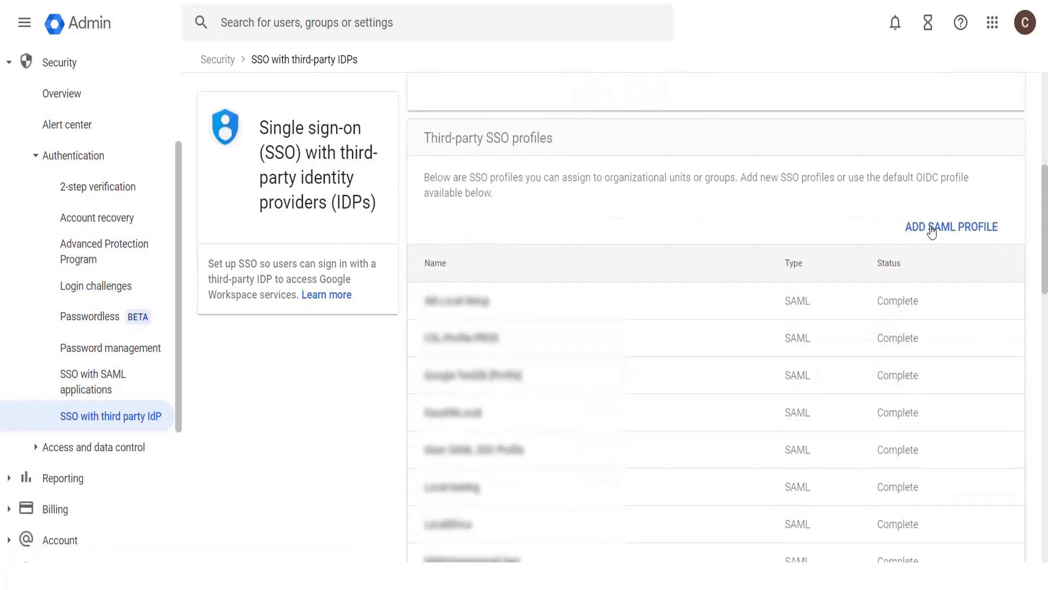
click(931, 228)
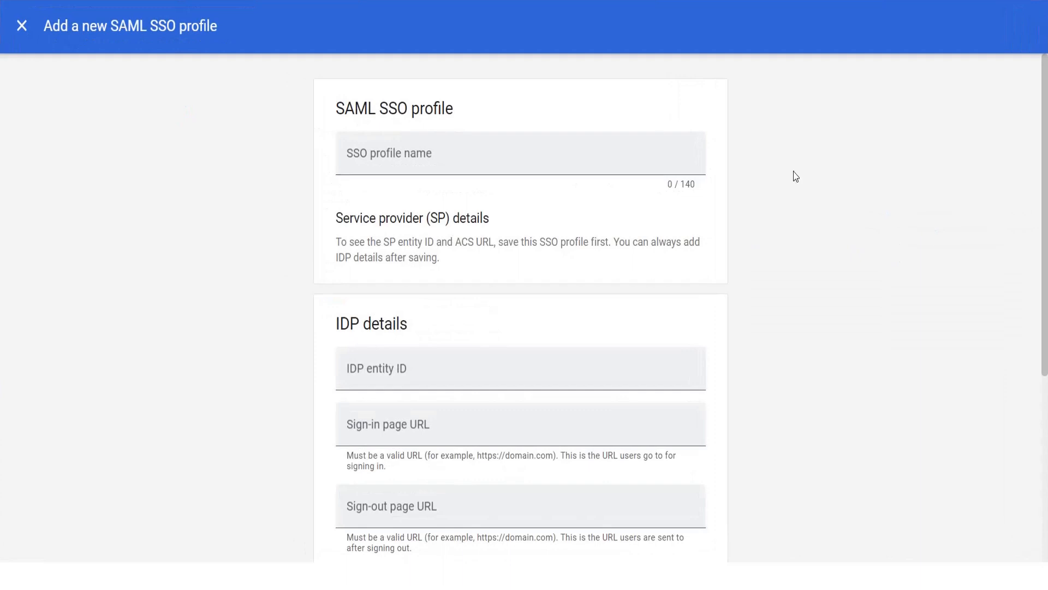
Step: Name the new SAML SSO profile miniorange-google-casb
click(529, 147)
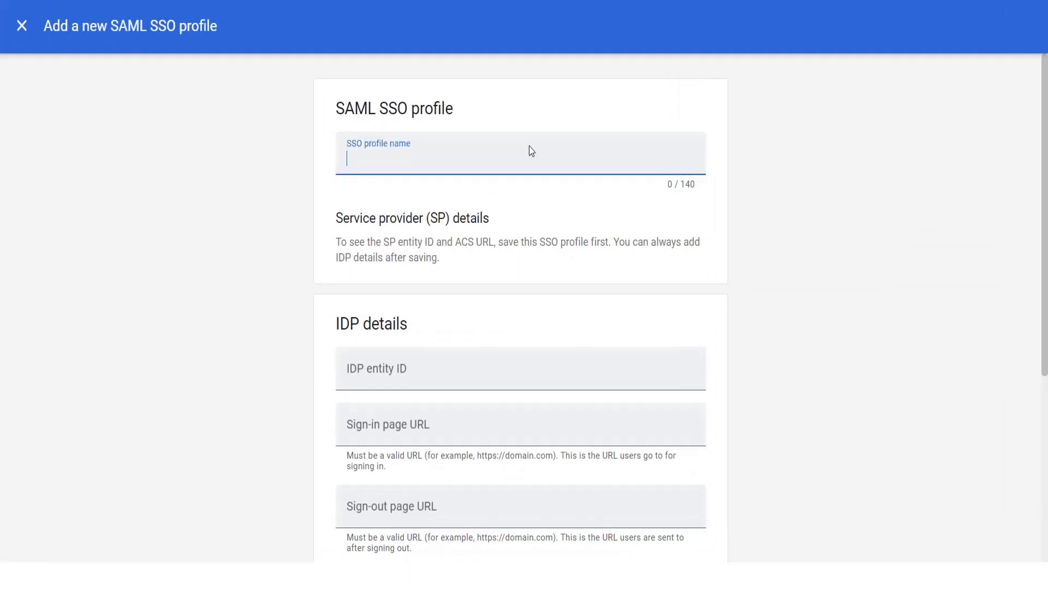
text(miniorange-google-casb)
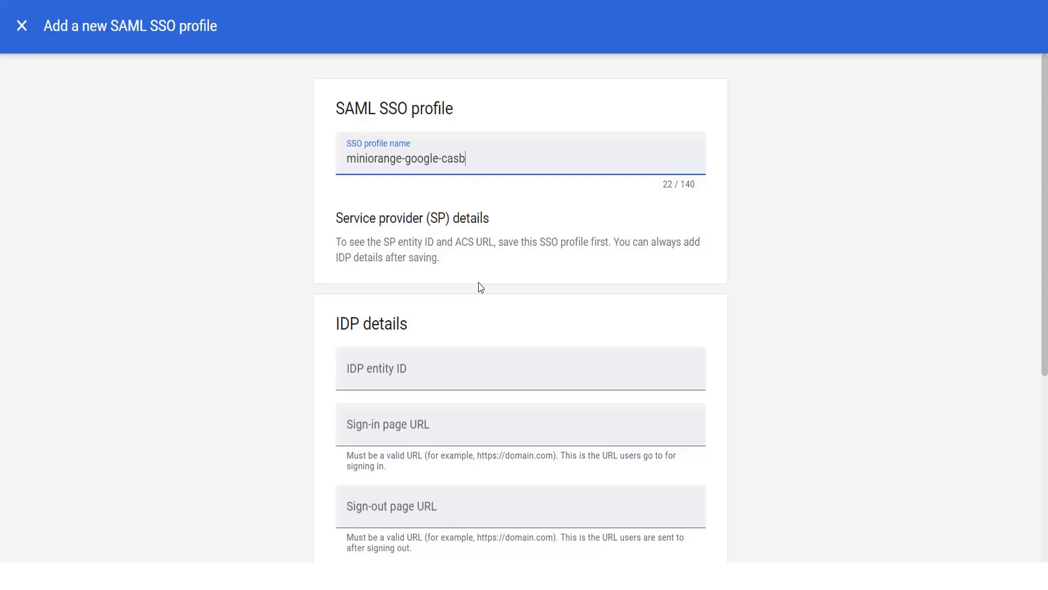
scroll(481, 288, down, 3)
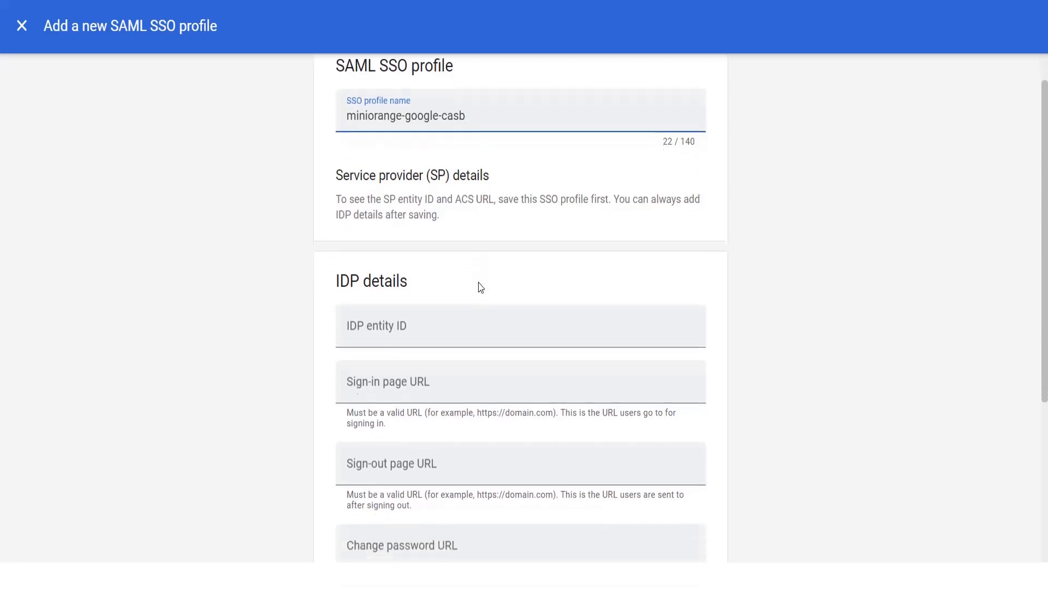
scroll(480, 287, down, 1)
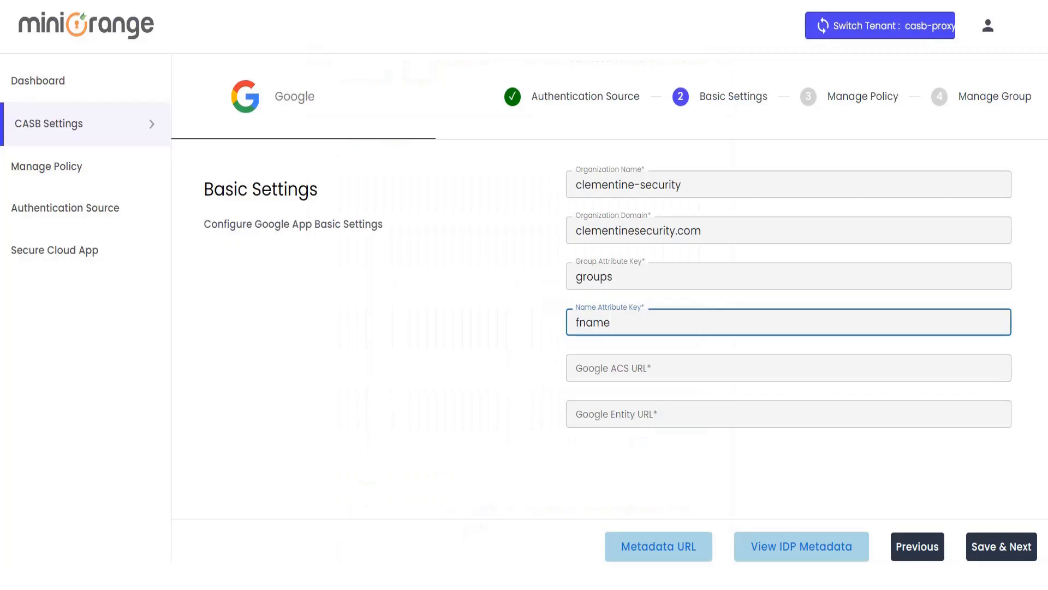
Step: Switch to the miniOrange console, copy the IdP entity ID from the Google IdP metadata and save the X.509 certificate as saml-certificate
click(471, 242)
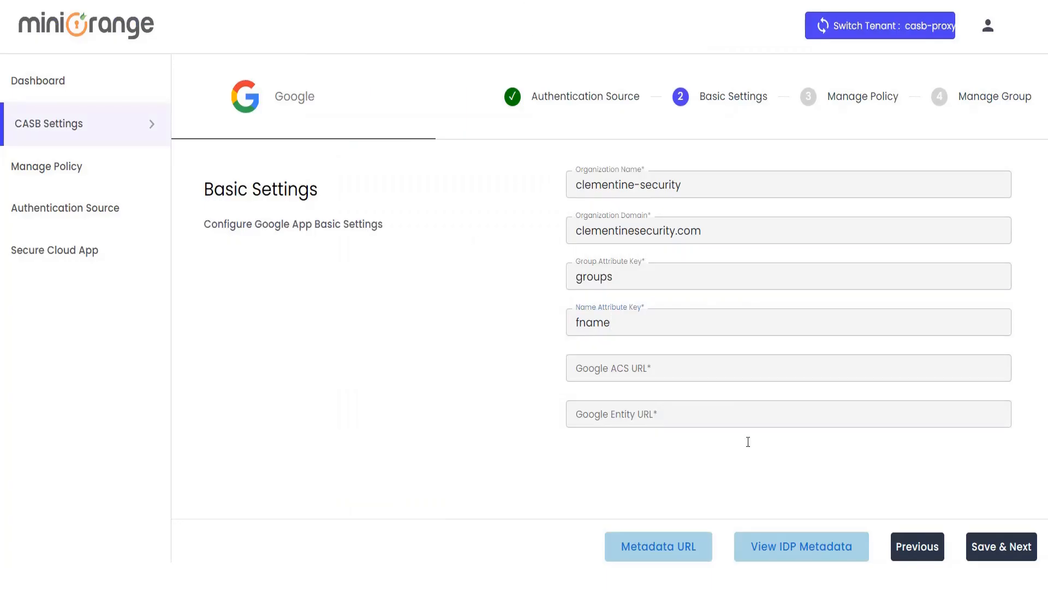
click(794, 547)
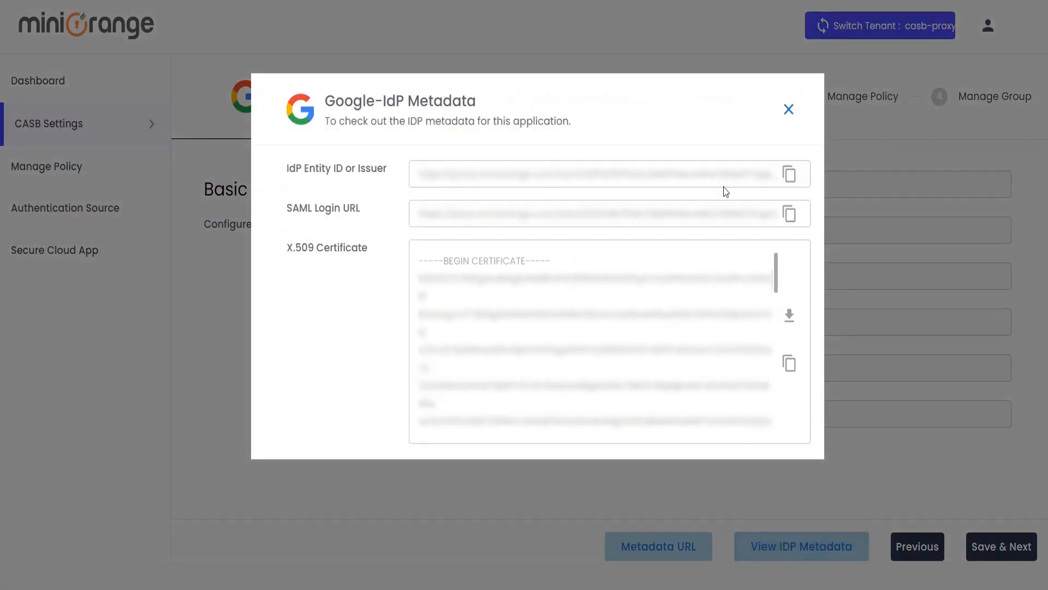
click(790, 174)
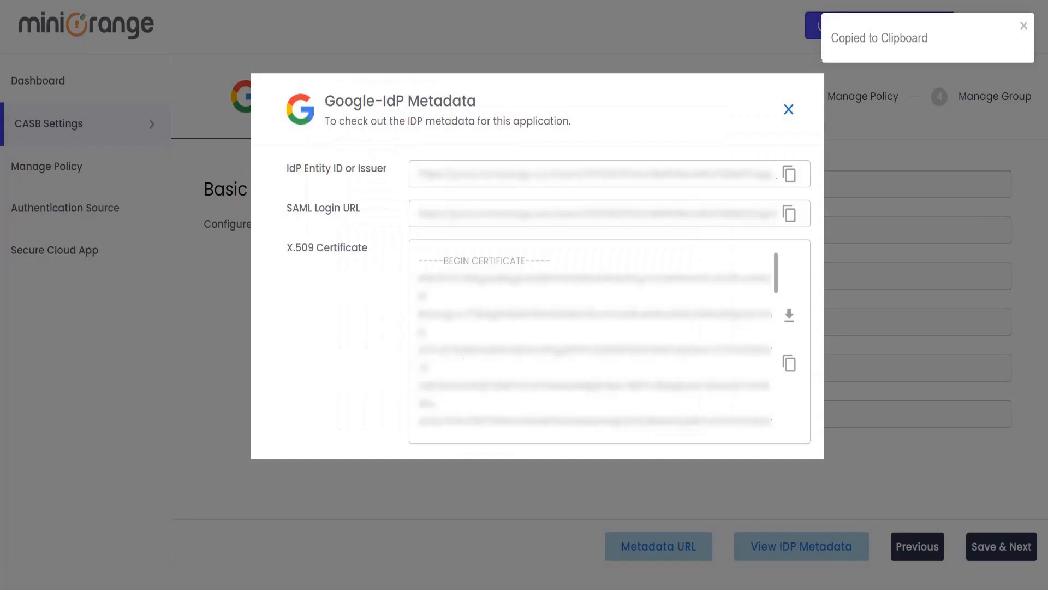
click(789, 315)
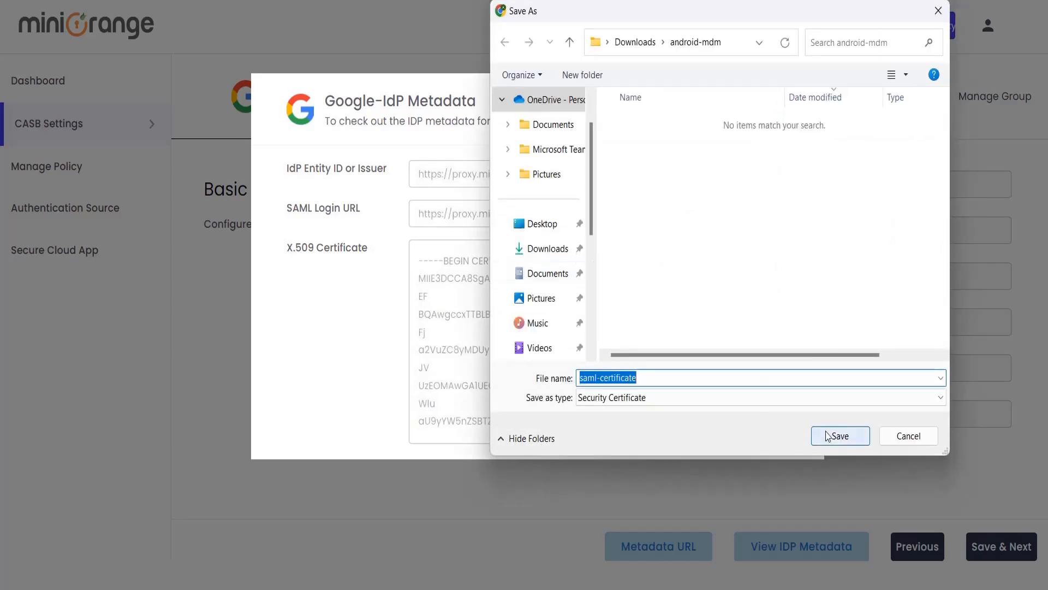
click(839, 436)
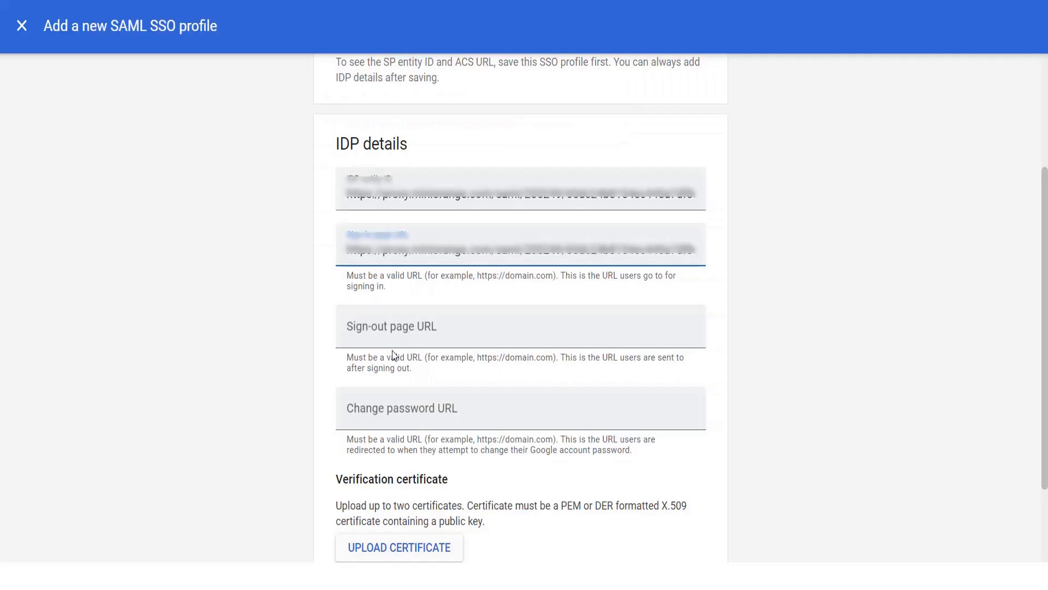
Step: In the Google Admin console, upload saml-certificate as the SSO profile's verification certificate and save the profile
scroll(393, 354, down, 2)
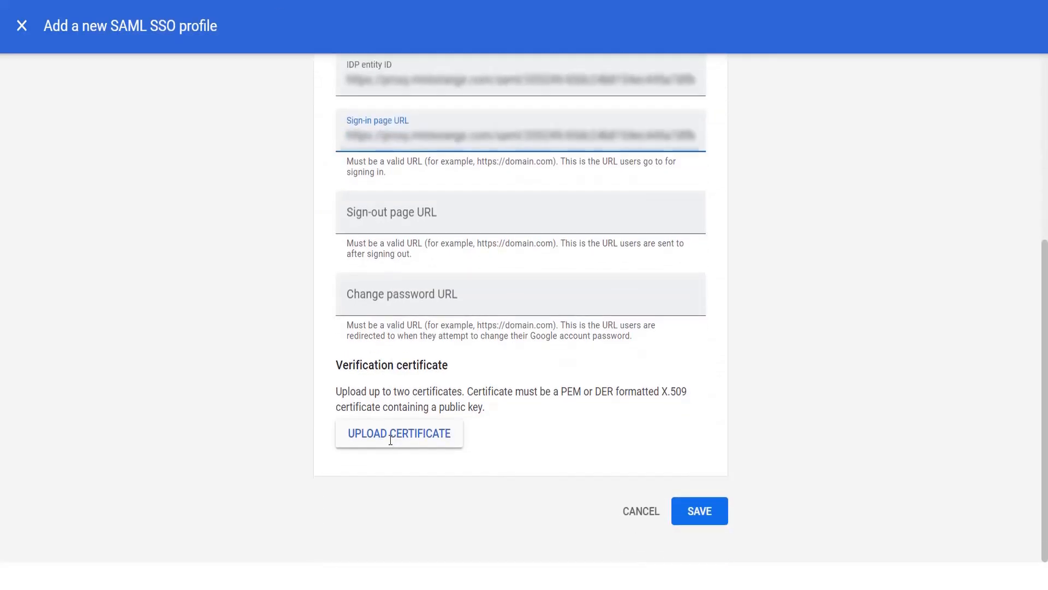
click(392, 443)
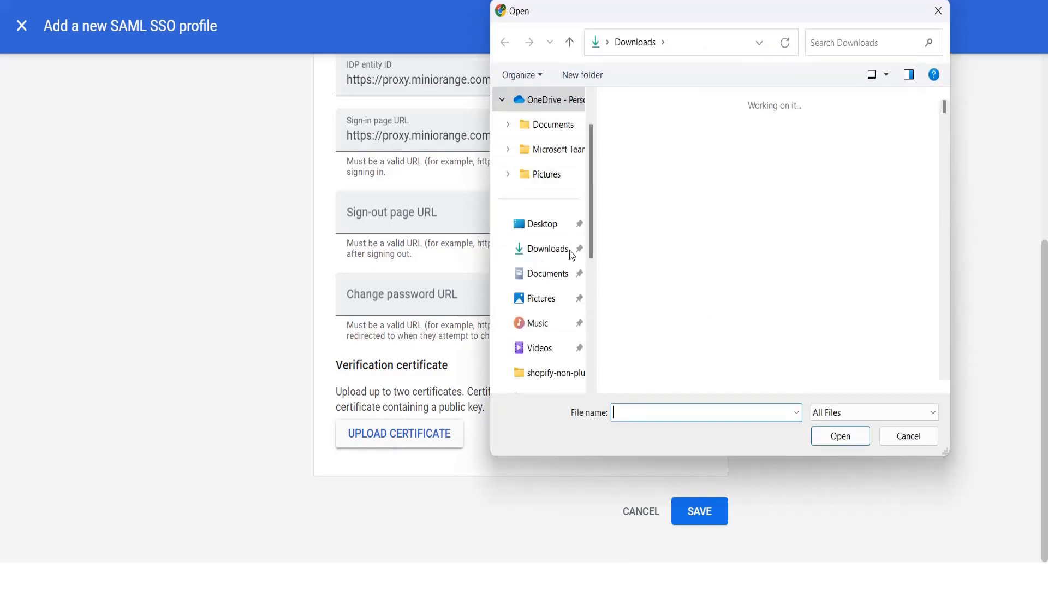
click(647, 144)
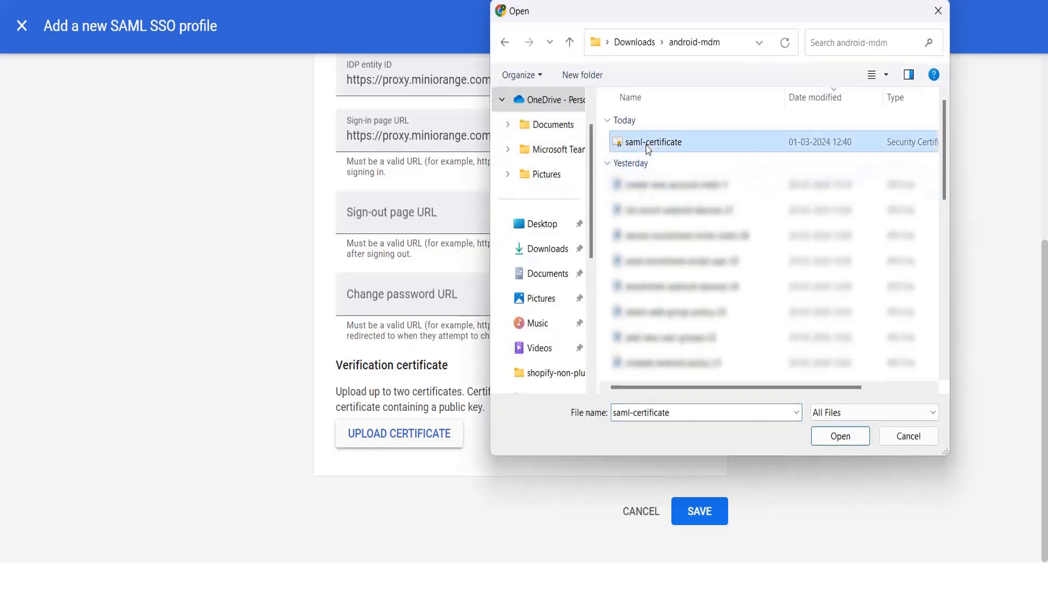
click(835, 434)
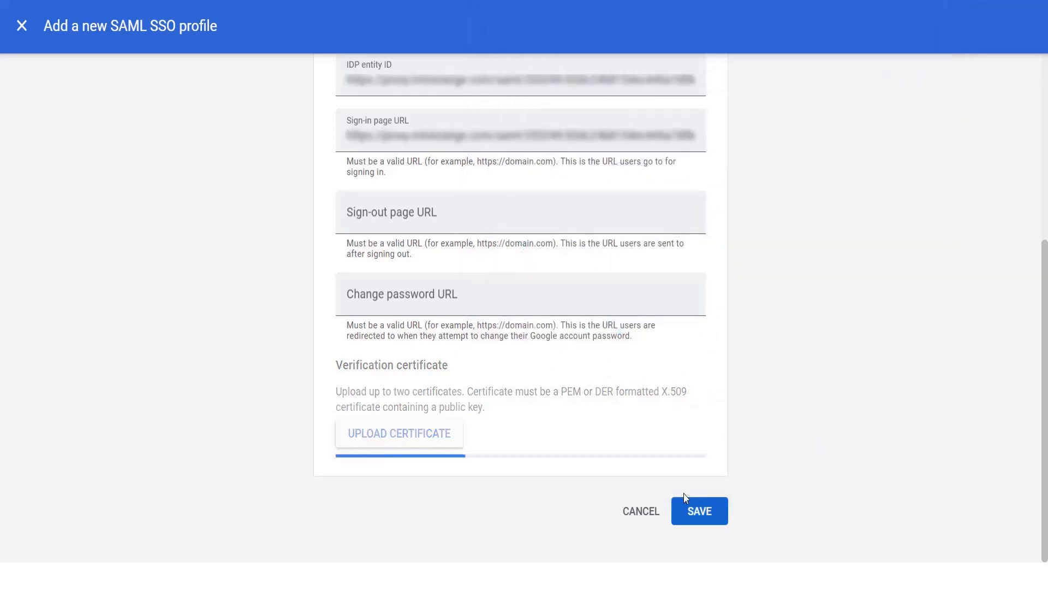
scroll(686, 498, down, 1)
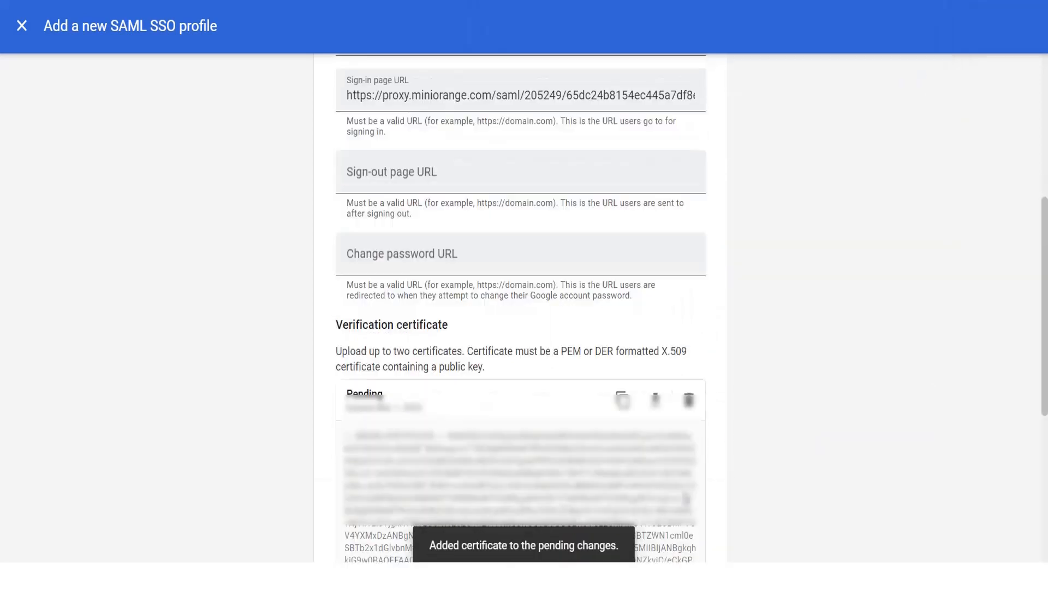
scroll(686, 498, down, 6)
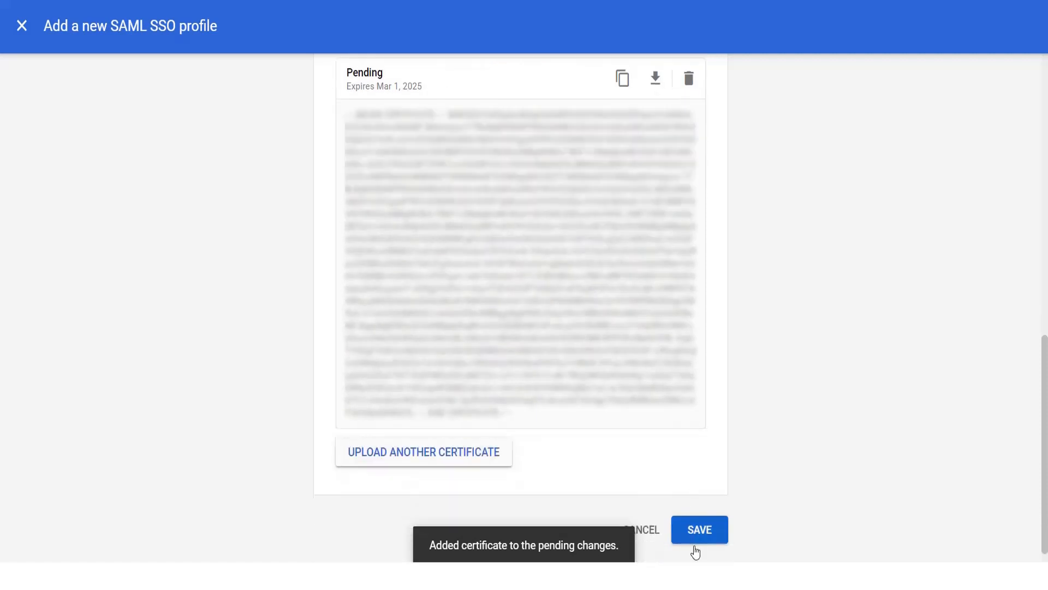
click(692, 540)
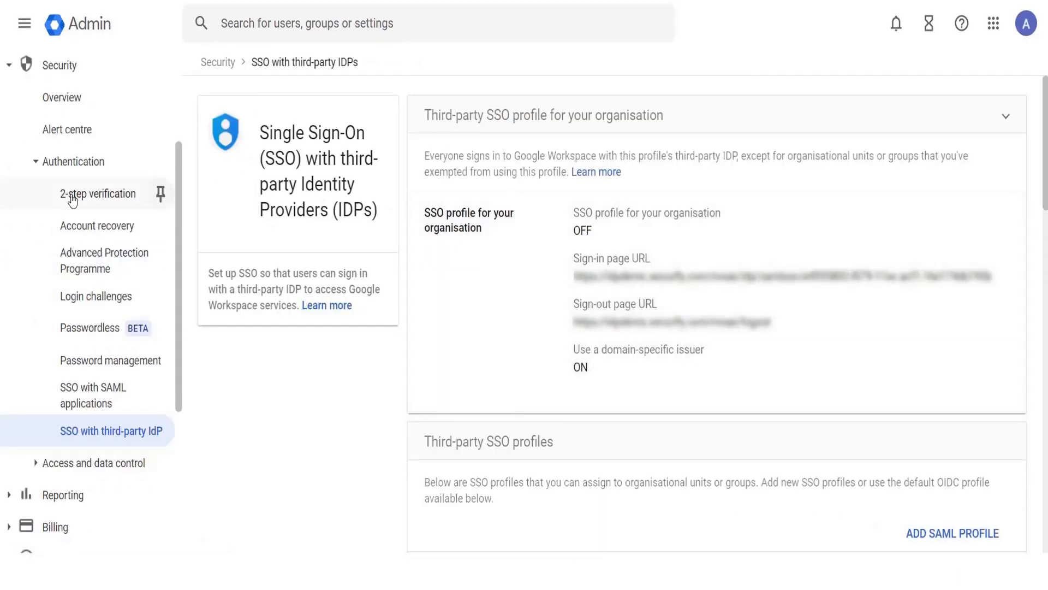
Step: Create an organisational unit named miniOrangeOU under miniorange.net with the description "This is for testing"
scroll(77, 199, up, 3)
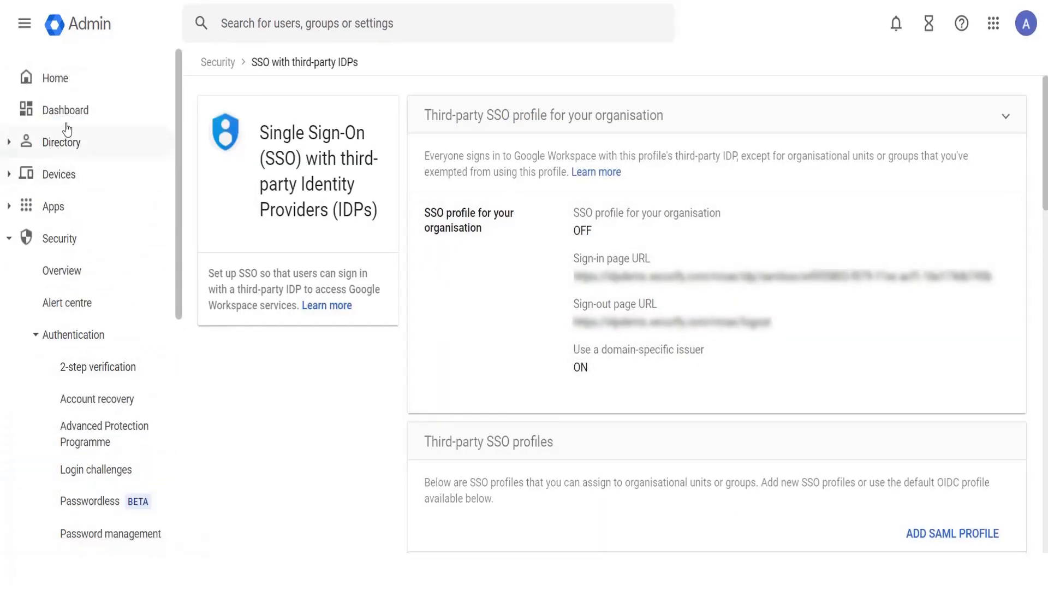
click(75, 143)
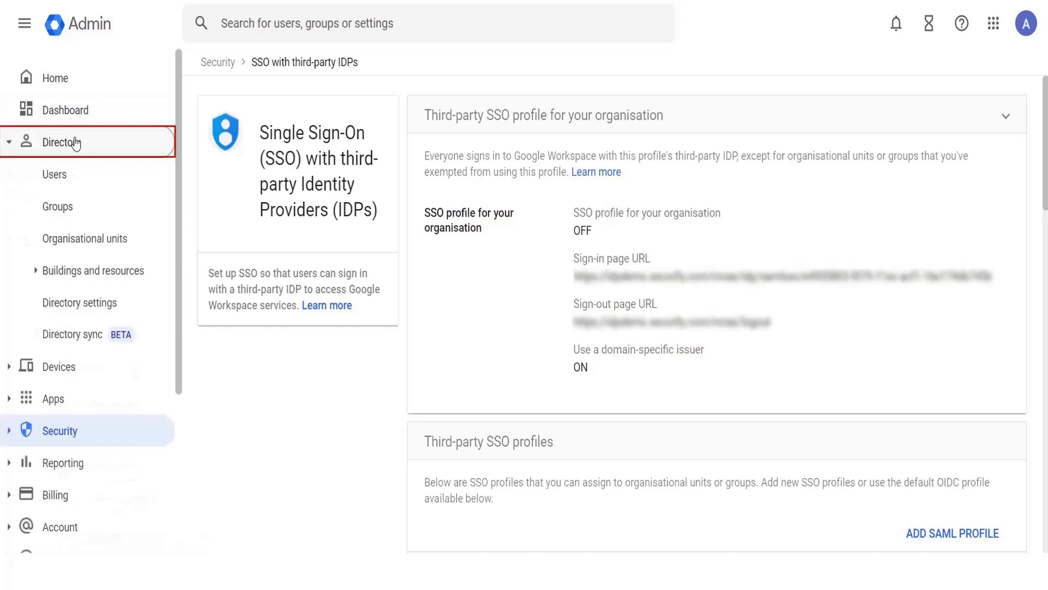
click(75, 241)
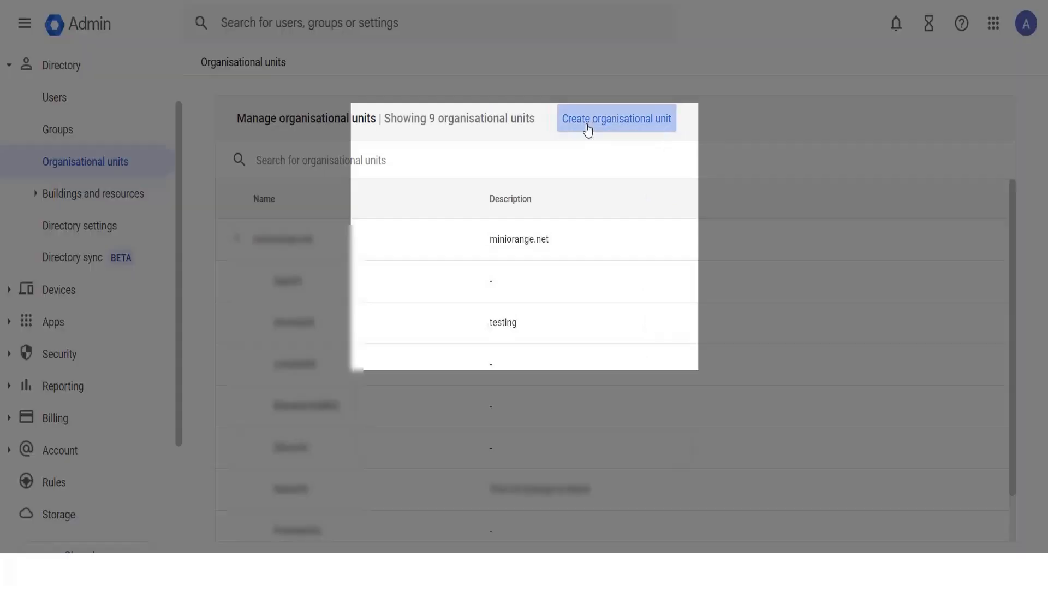
click(587, 120)
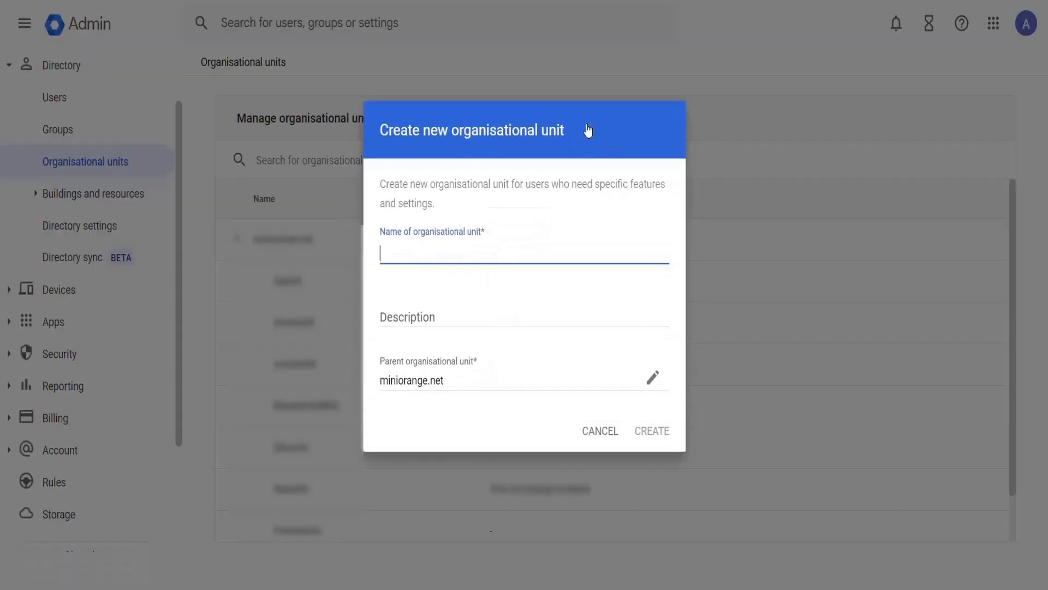
text(min)
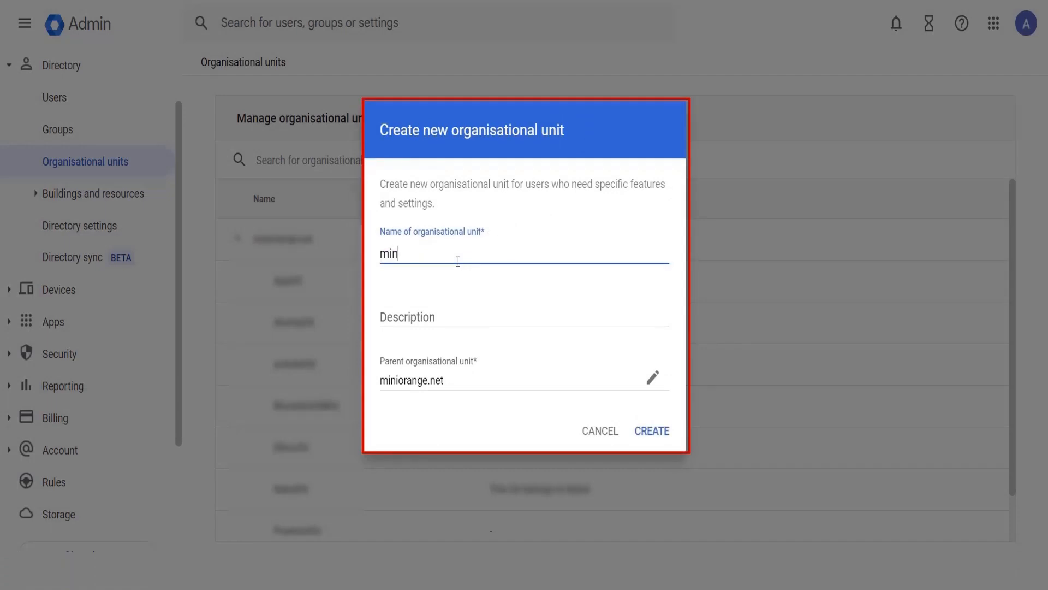
text(iOrangeOU)
click(435, 314)
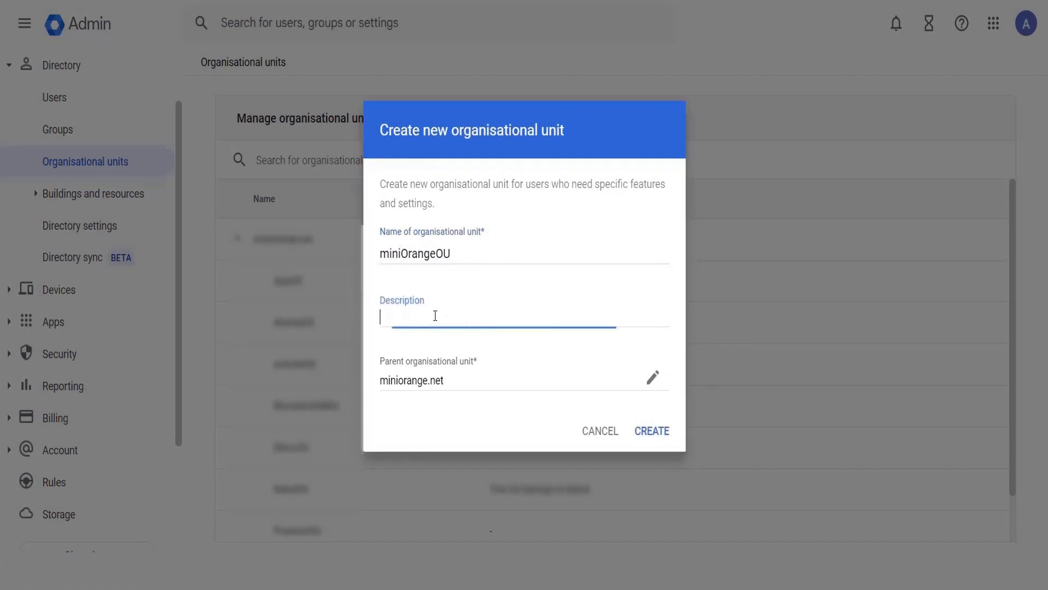
text(This is for testing)
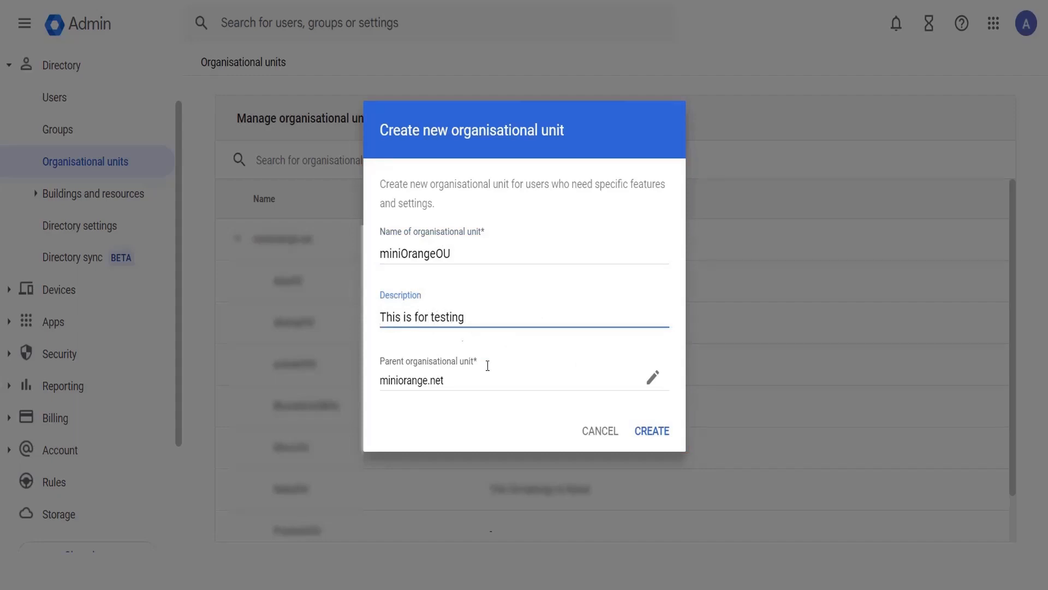
click(458, 389)
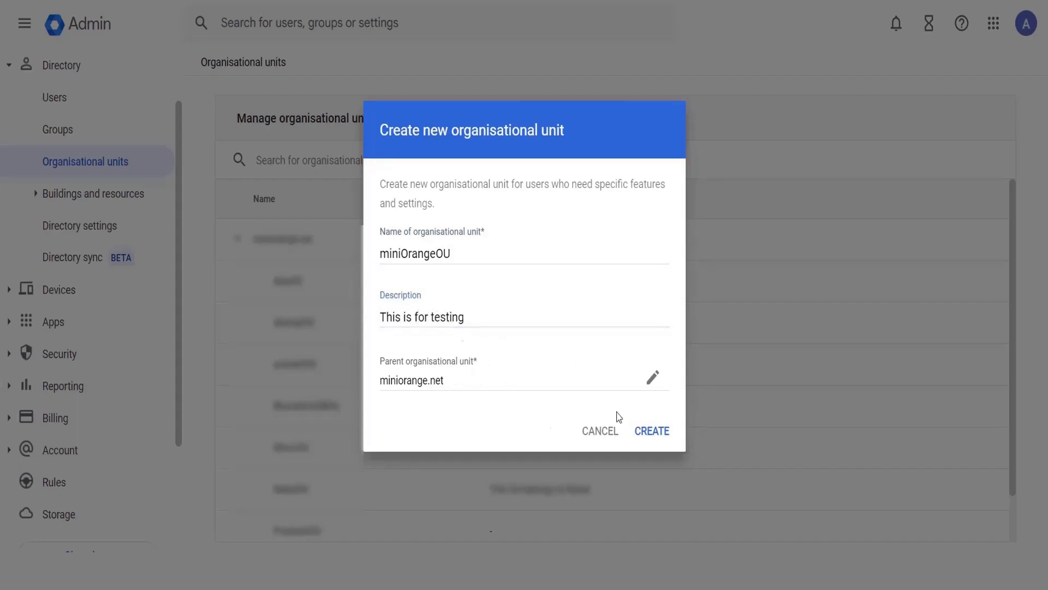
click(662, 433)
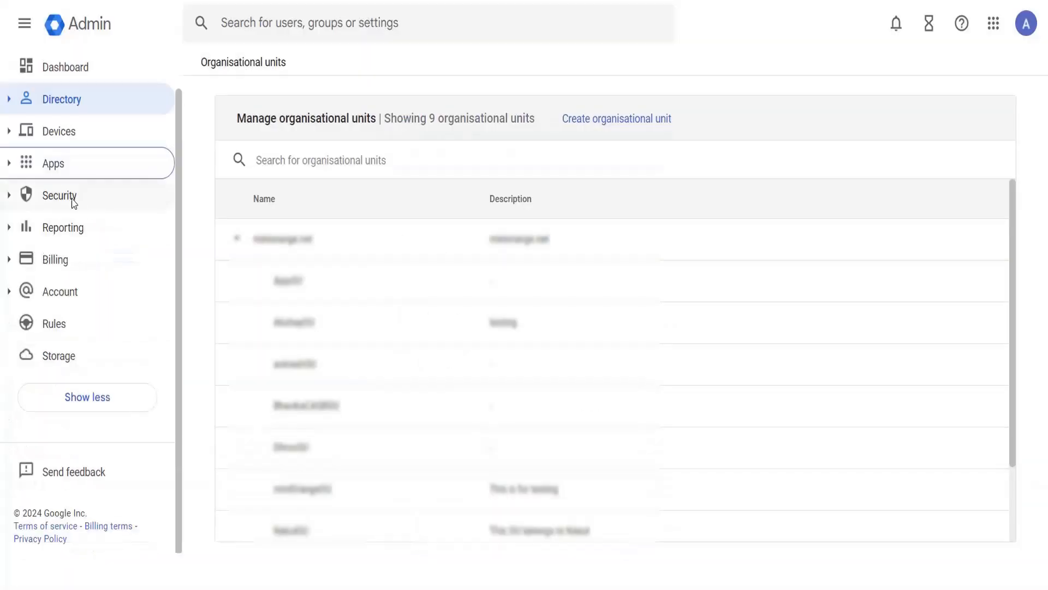
Step: Open the management page for SSO profile assignments in the third-party IdP single sign-on settings
click(65, 199)
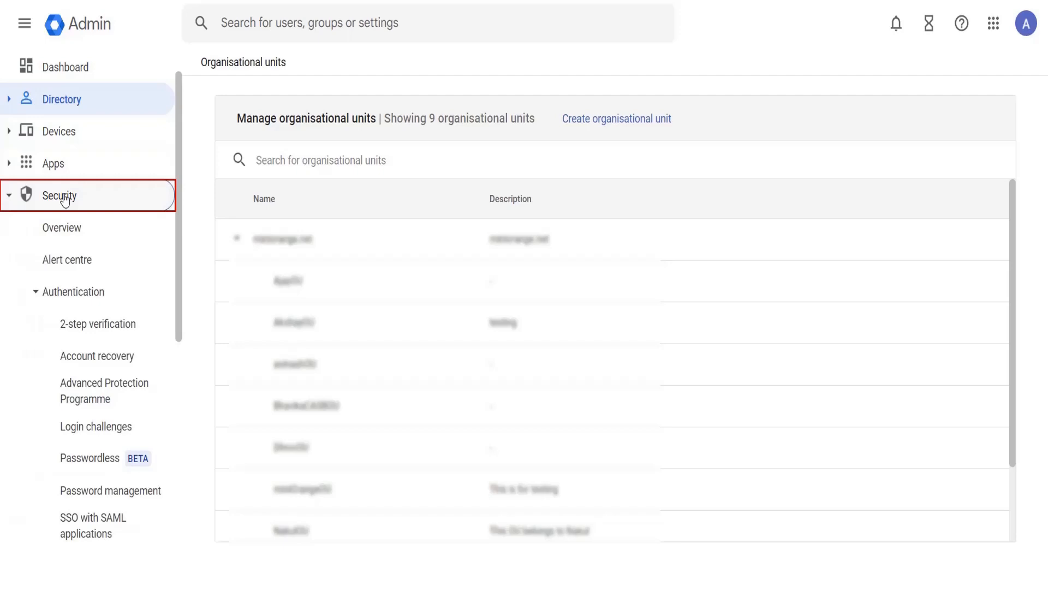
scroll(107, 488, down, 3)
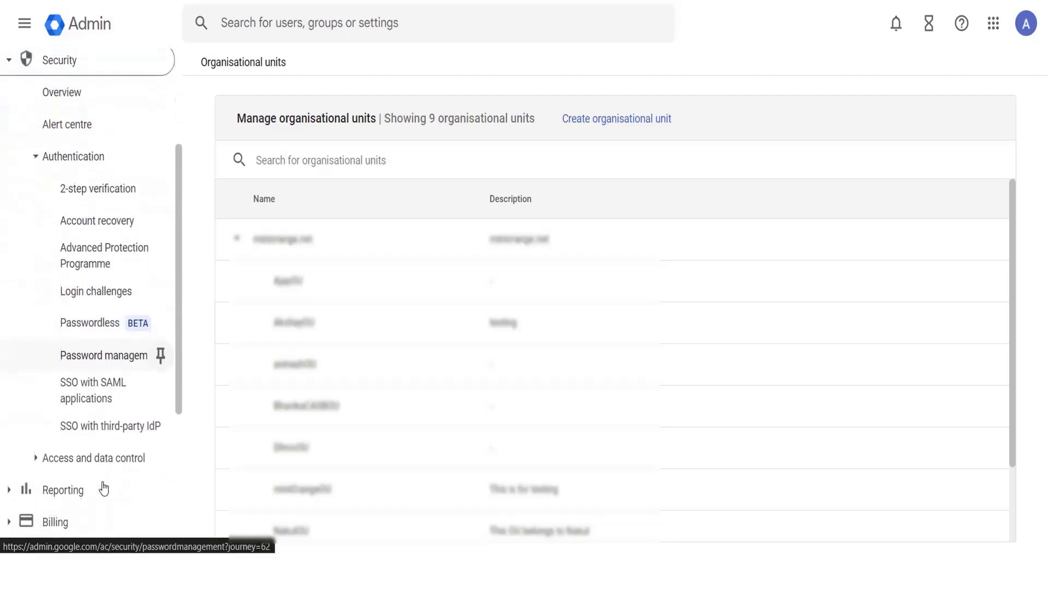
click(104, 425)
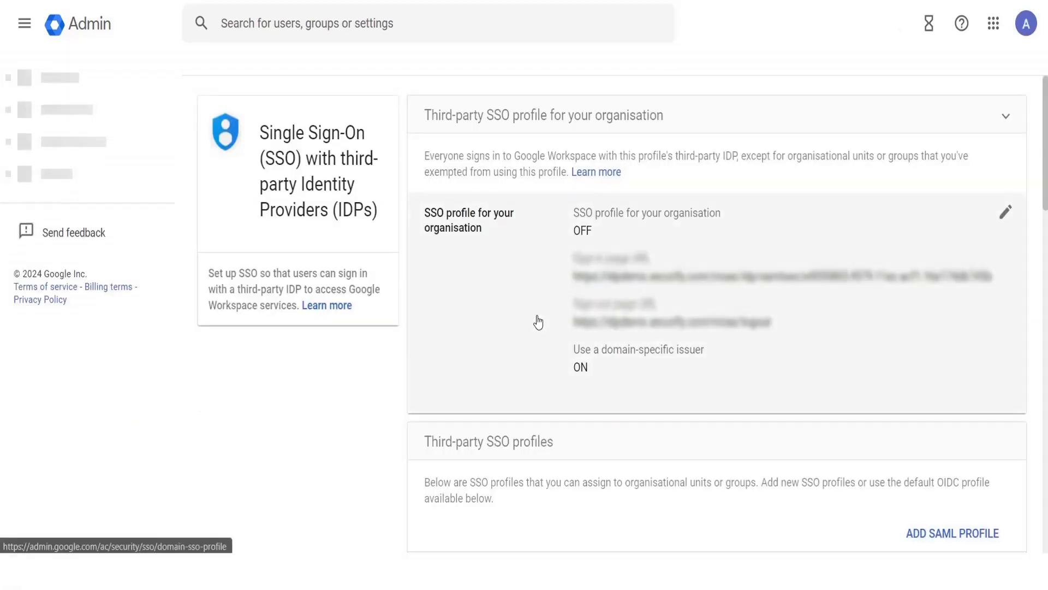
scroll(485, 313, down, 8)
scroll(484, 273, down, 7)
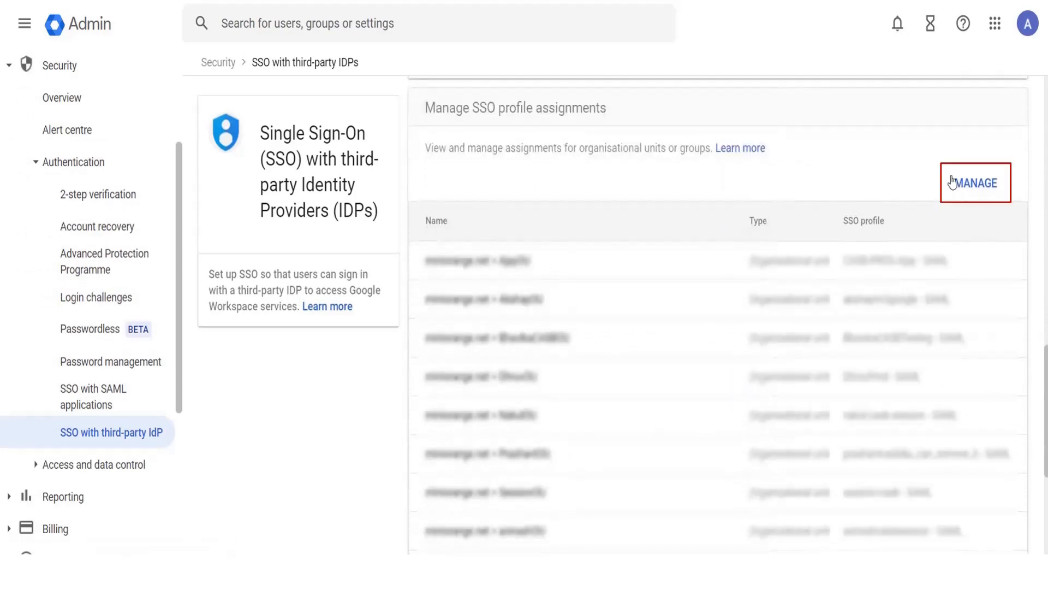
click(958, 184)
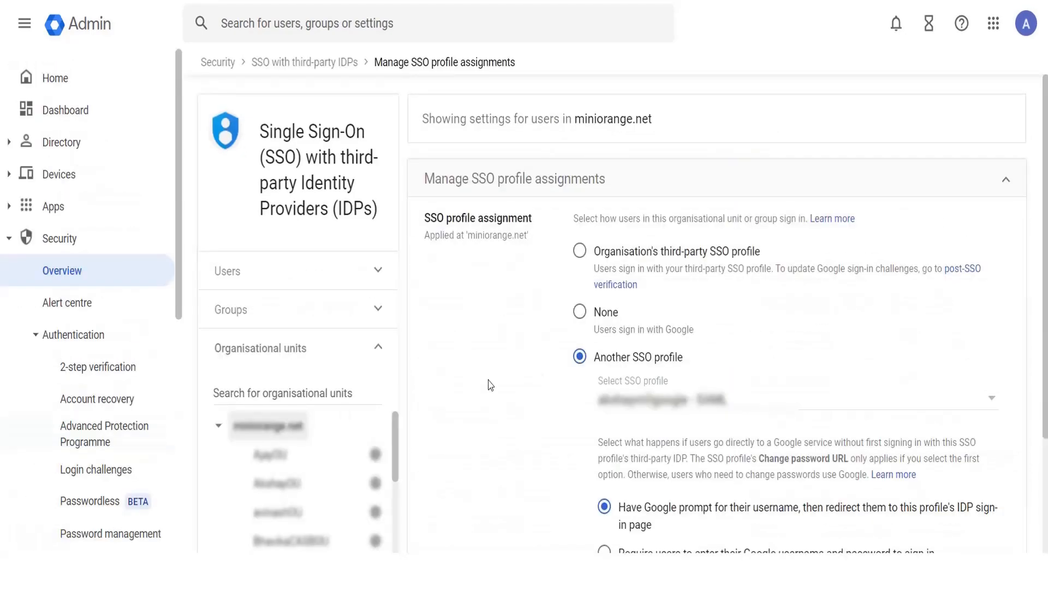
Step: Assign a SAML profile to miniOrangeOU as another SSO profile and override the settings inherited from the parent unit
scroll(267, 469, down, 3)
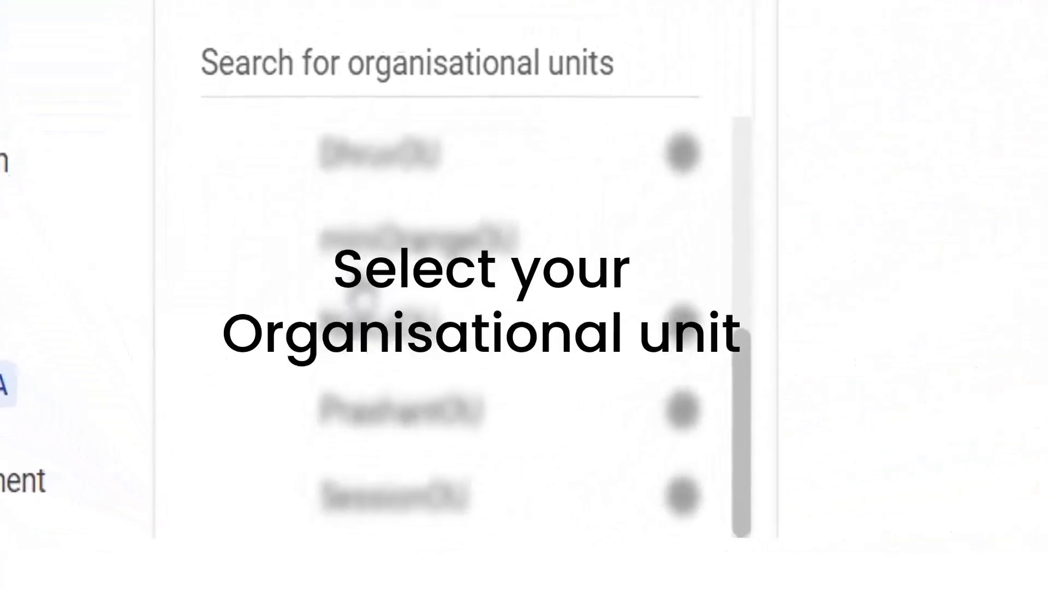
click(414, 240)
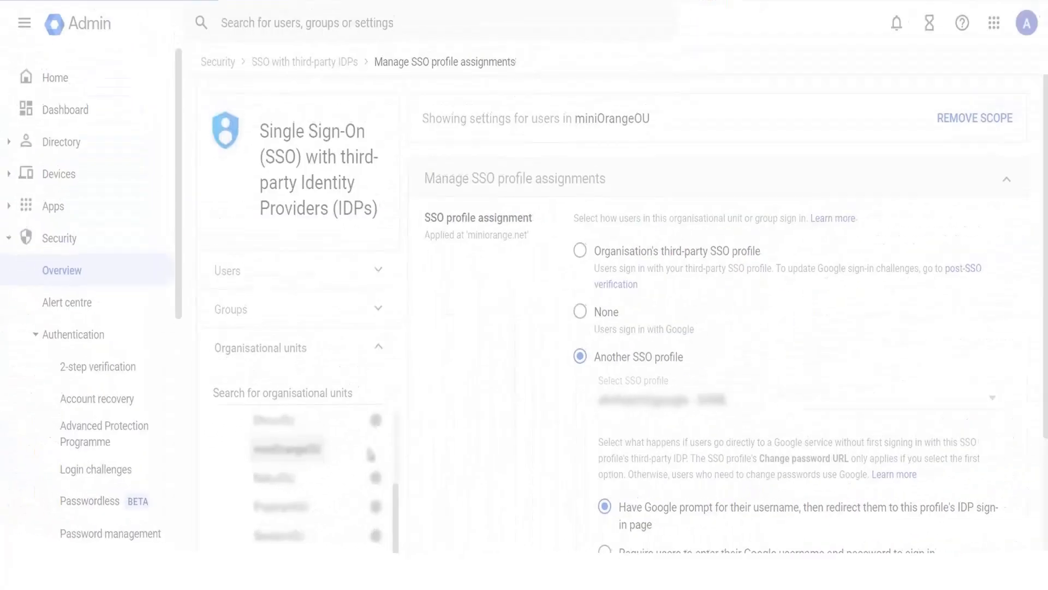
click(636, 401)
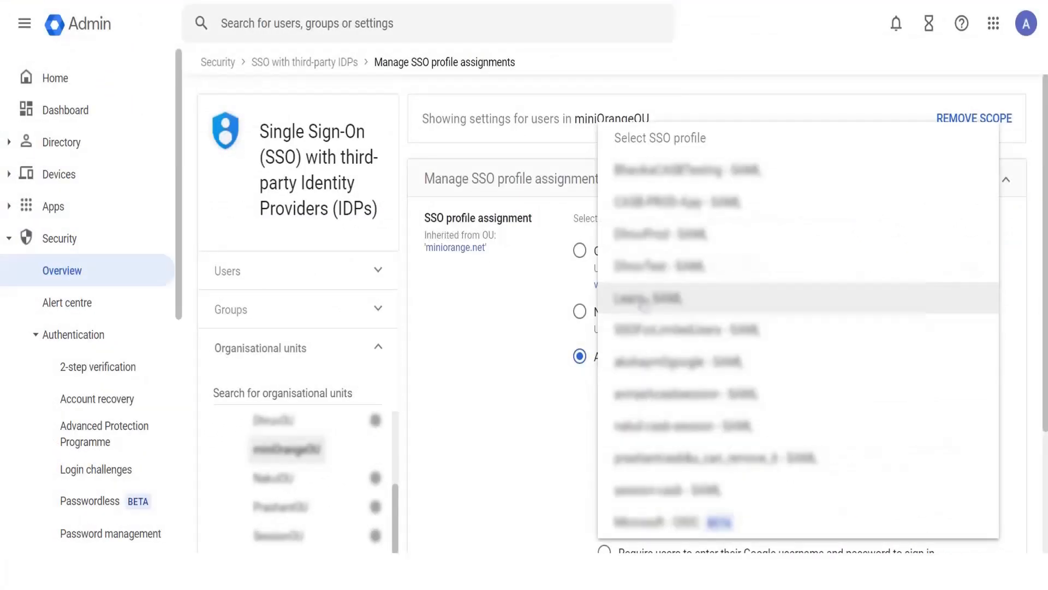
click(651, 363)
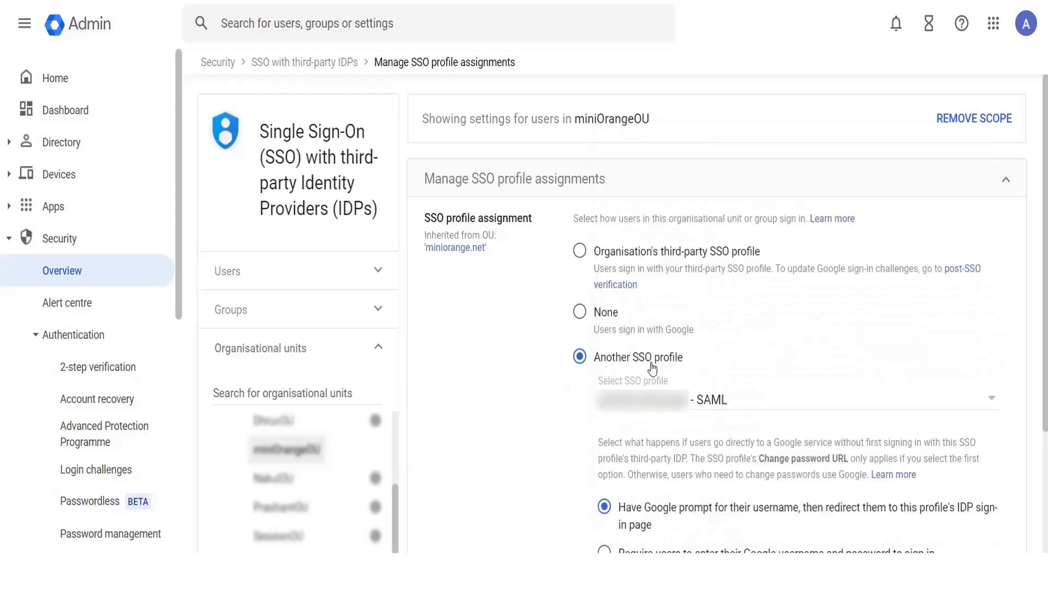
scroll(483, 418, down, 3)
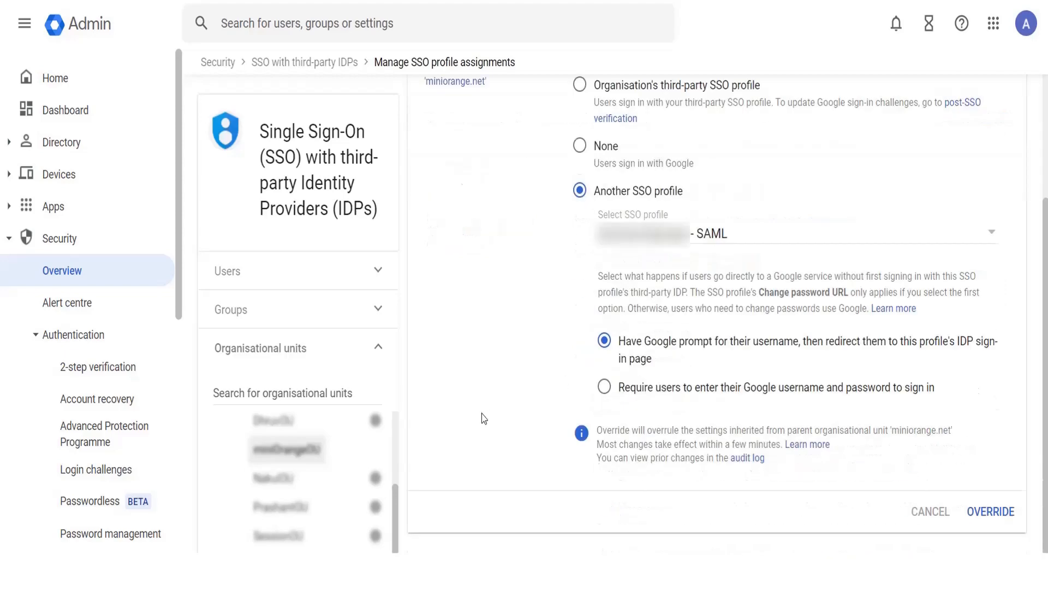
click(989, 512)
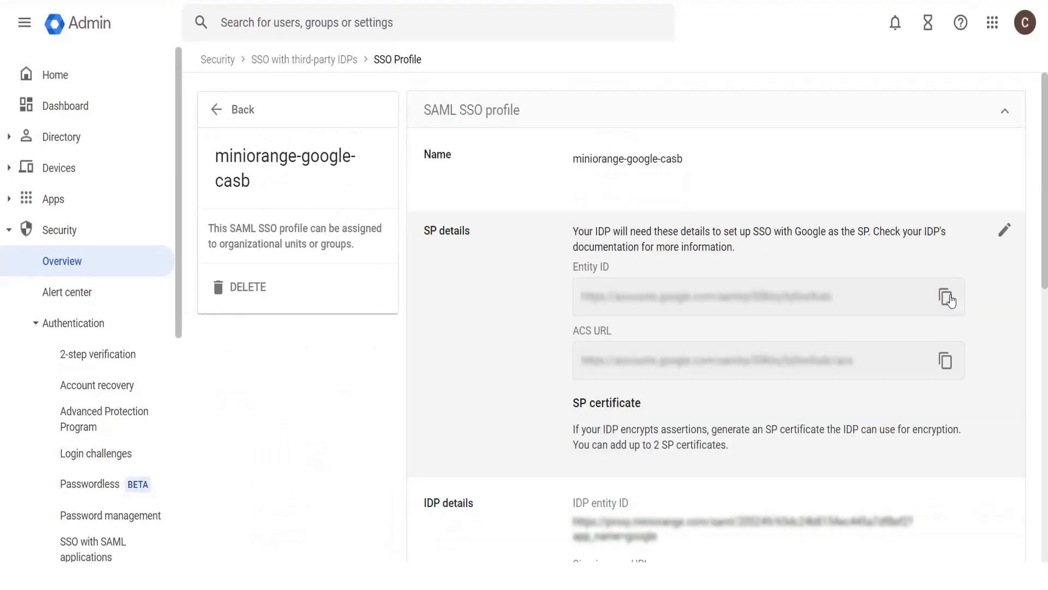
Step: Copy the entity ID from the miniorange-google-casb SP details, switch to the miniOrange console and enter it as the Google Entity URL
click(945, 296)
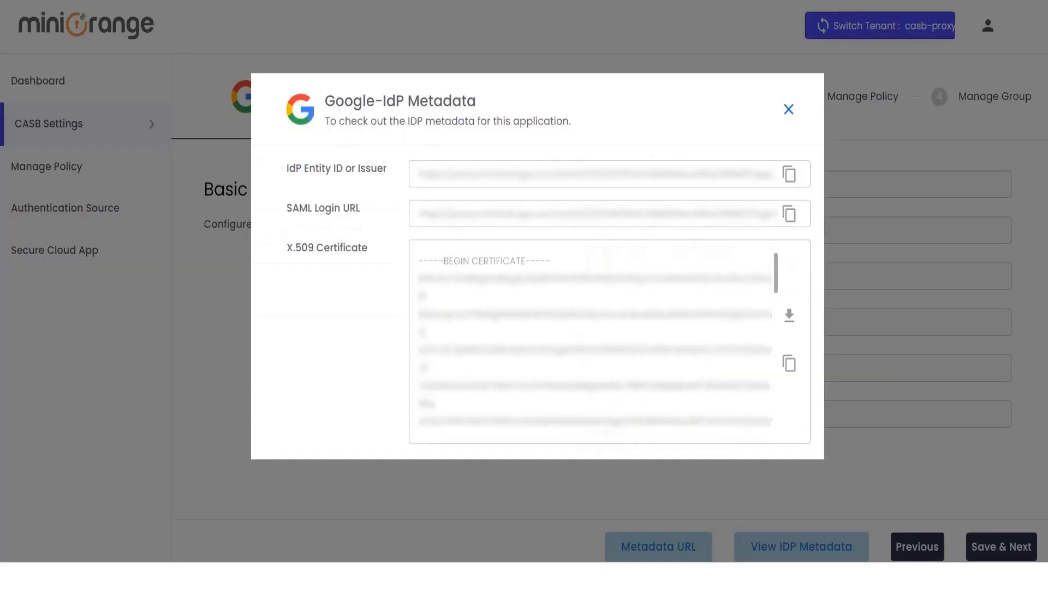
click(788, 109)
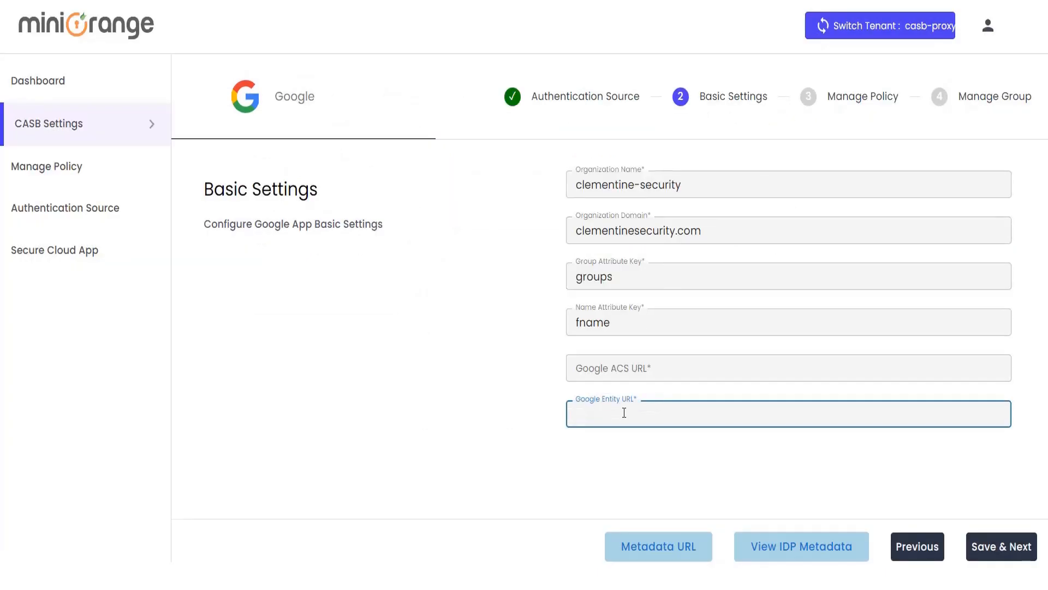
key(ctrl+v)
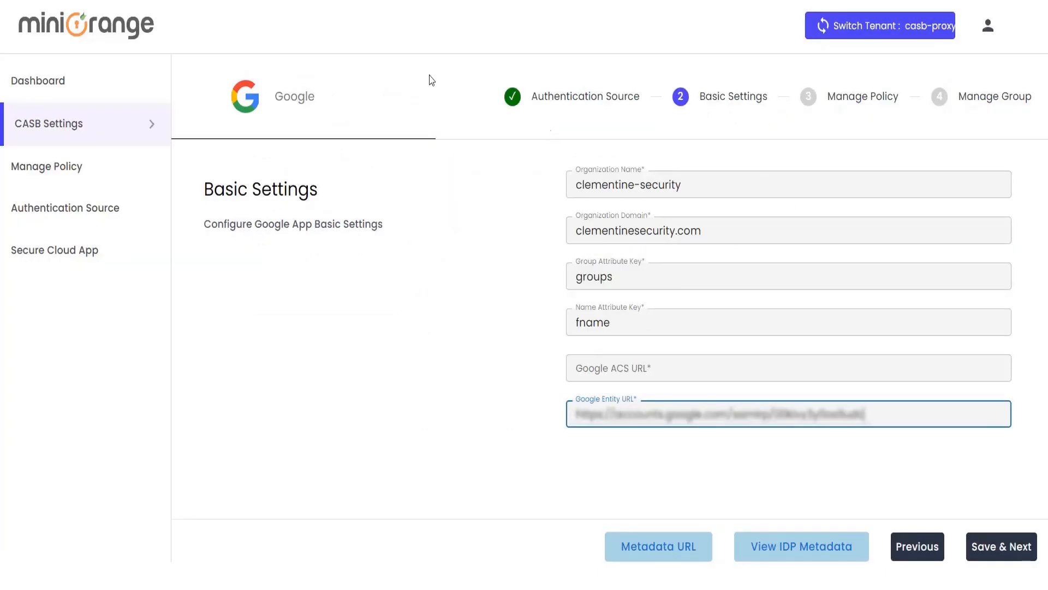
Step: Copy the ACS URL from the Google Admin console's SP details into miniOrange's Google ACS URL, save the basic settings and continue to the policy
key(ctrl+Tab)
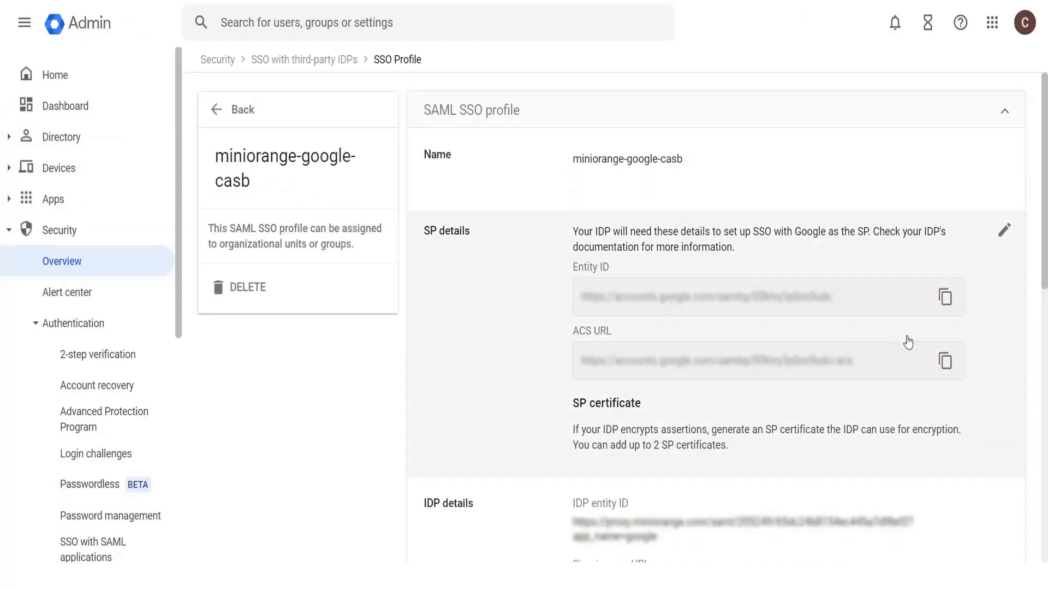
click(945, 360)
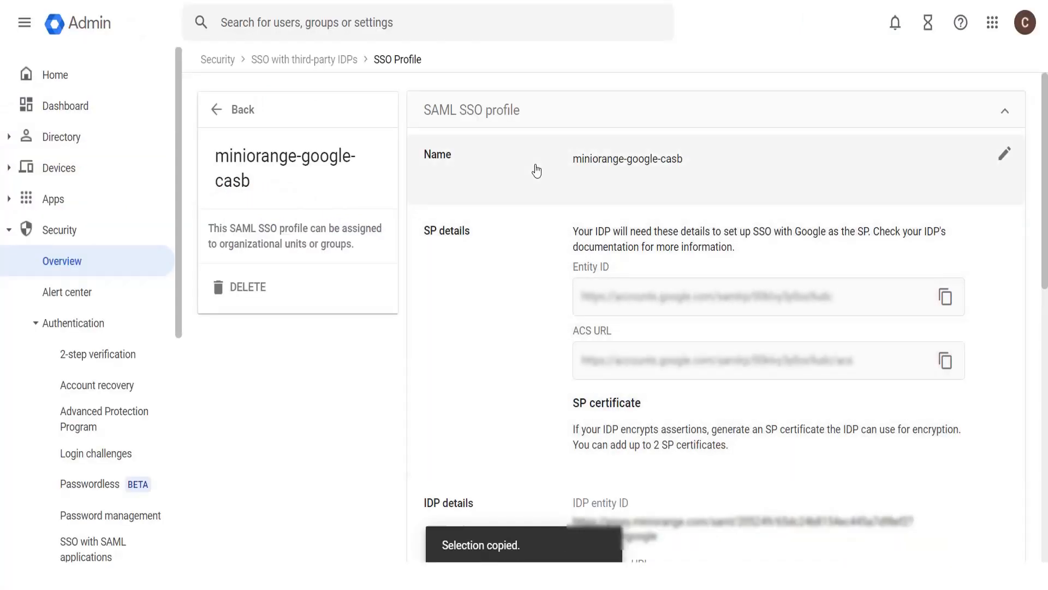
key(ctrl+Tab)
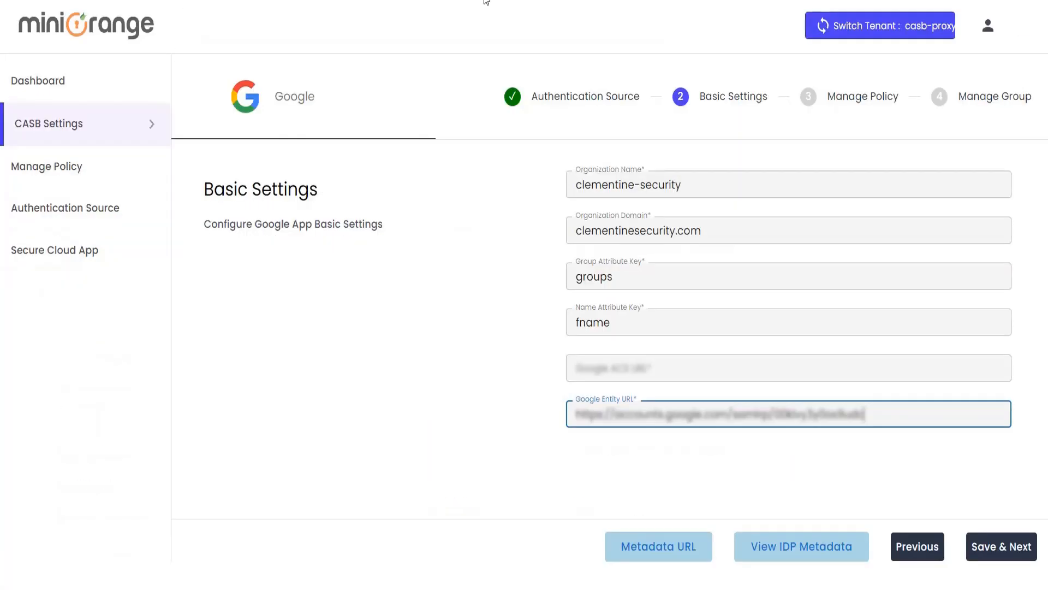
click(614, 367)
key(ctrl+v)
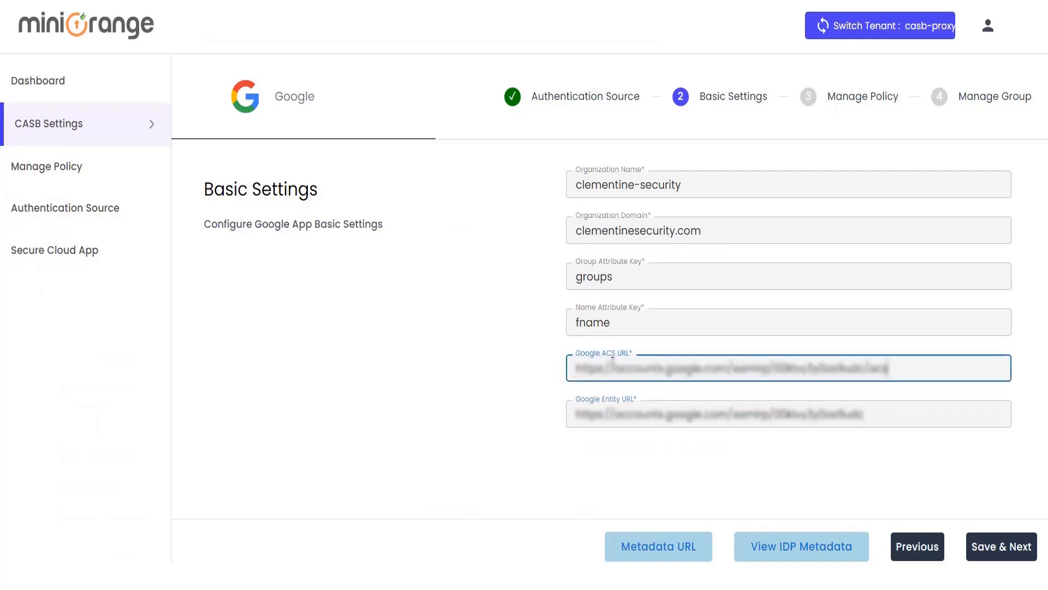
click(486, 407)
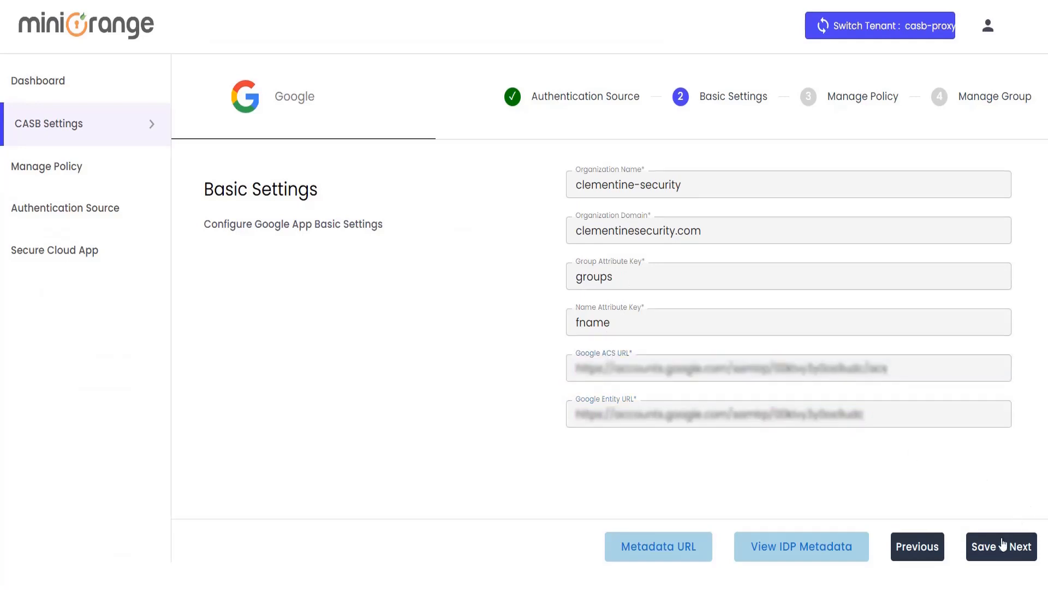
click(984, 546)
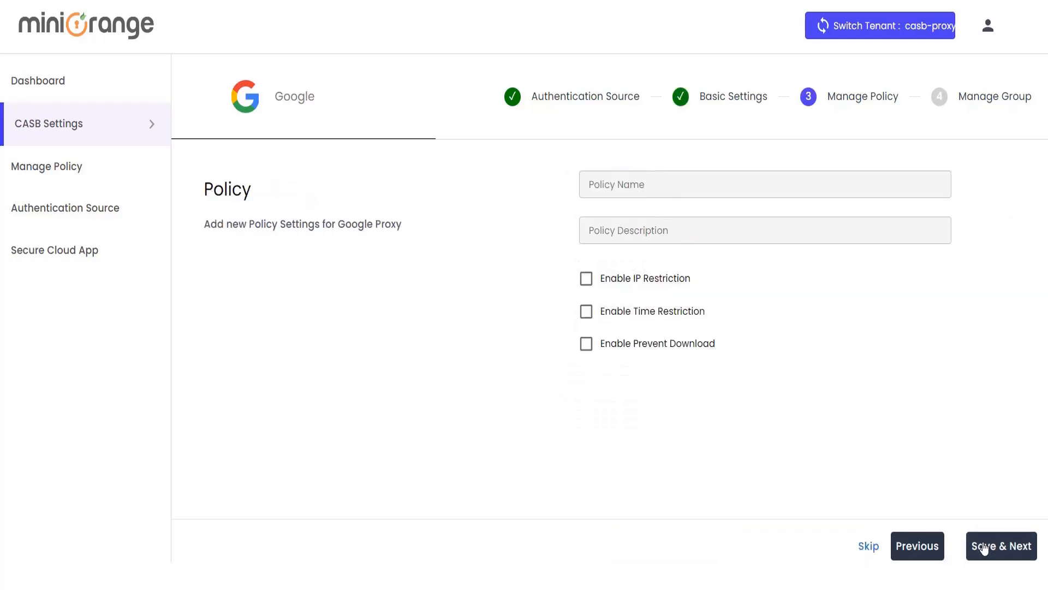